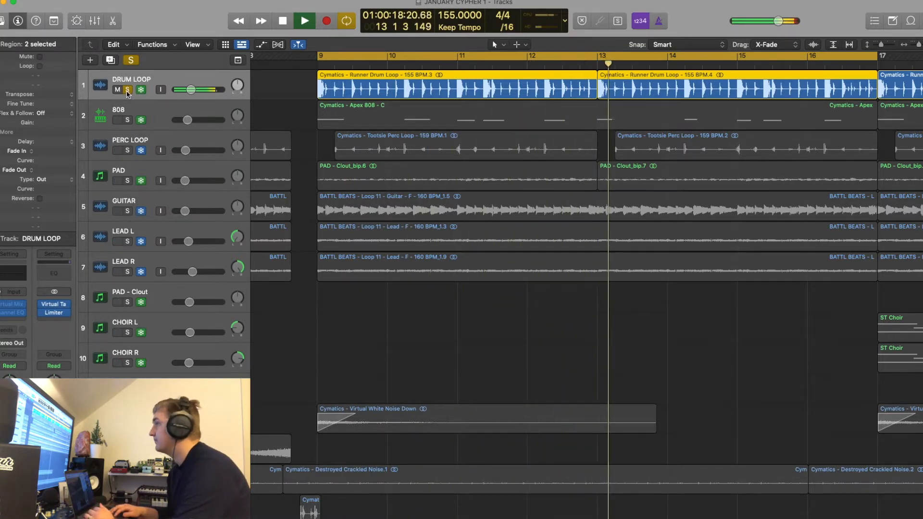
# Stop playback, switch the solo from the DRUM LOOP track to the 808 track, and listen to the 808 alone
pyautogui.press('space')
pyautogui.click(128, 90)
pyautogui.click(127, 116)
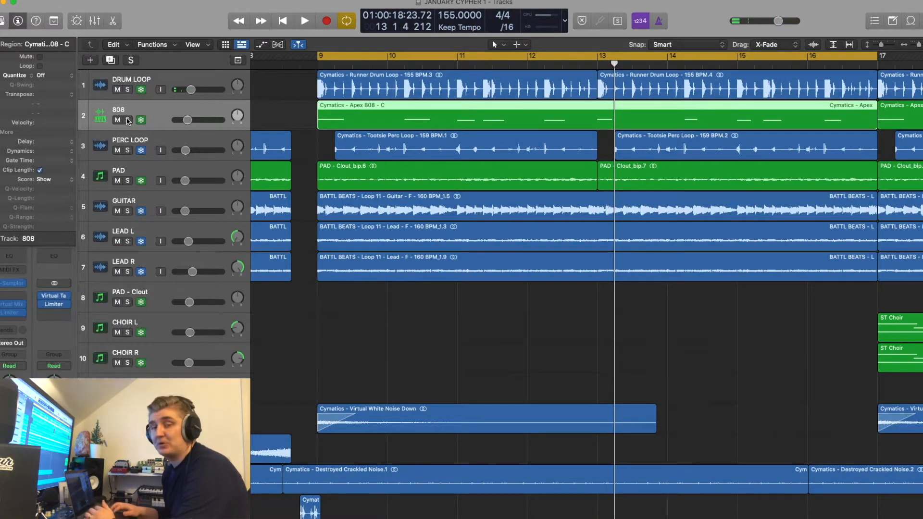
pyautogui.click(127, 119)
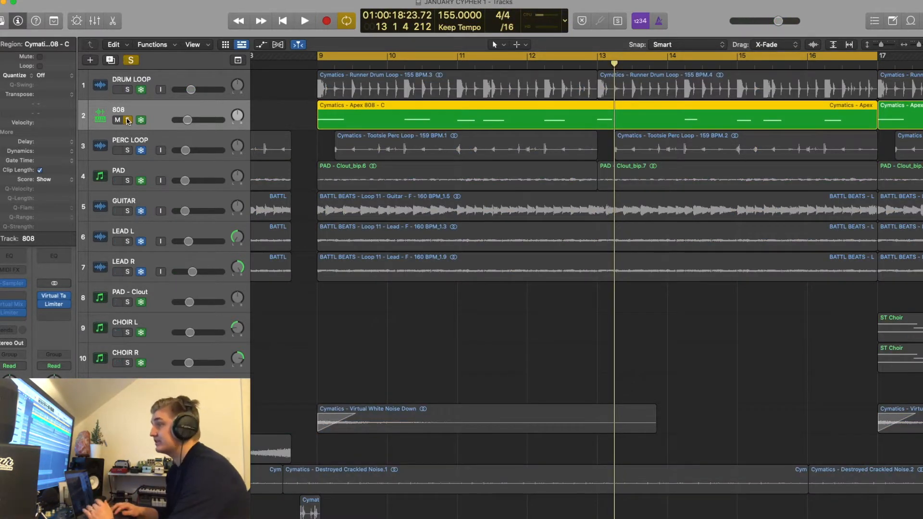
pyautogui.hotkey('shift', 'space')
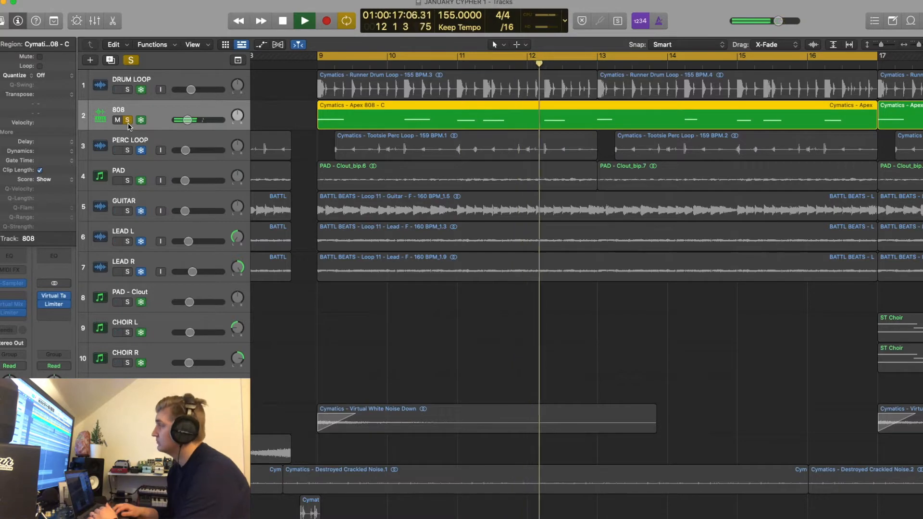
pyautogui.press('space')
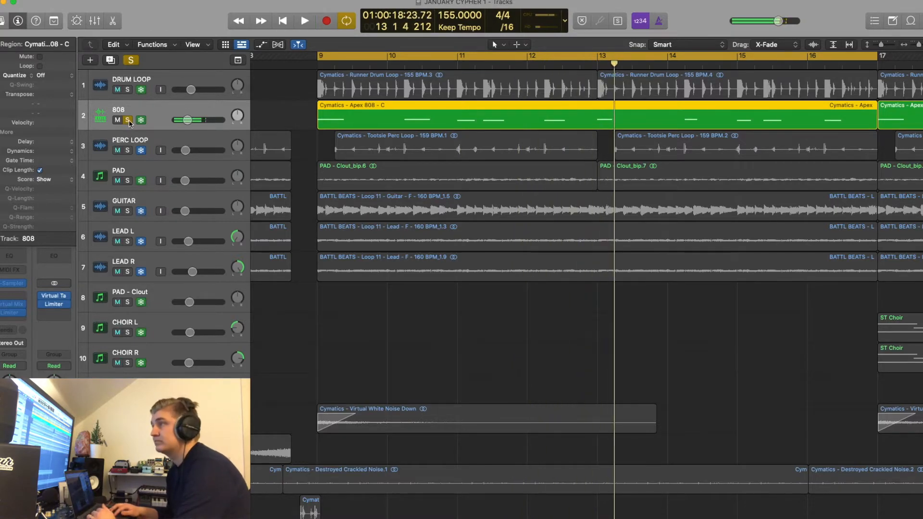
# Listen to the DRUM LOOP and 808 tracks soloed together, and clear both solos
pyautogui.click(128, 120)
pyautogui.click(128, 120)
pyautogui.press('space')
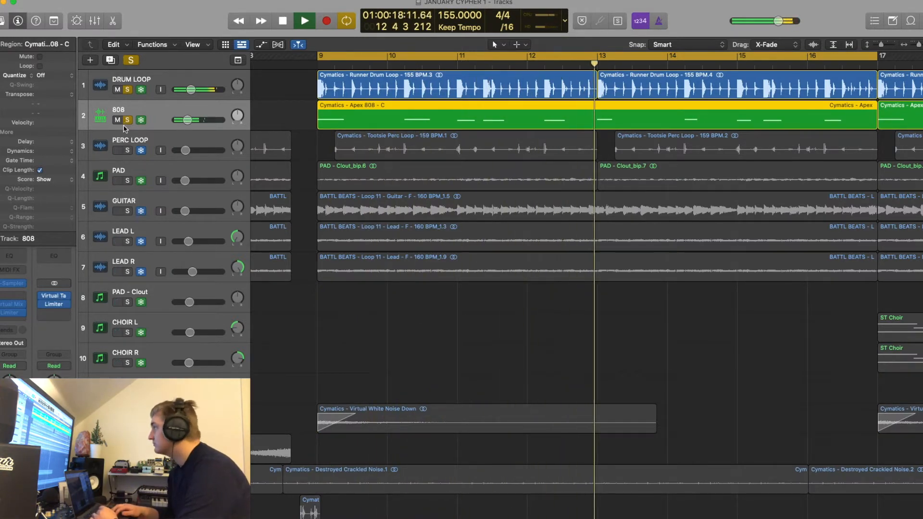
pyautogui.press('space')
pyautogui.click(128, 120)
pyautogui.click(128, 90)
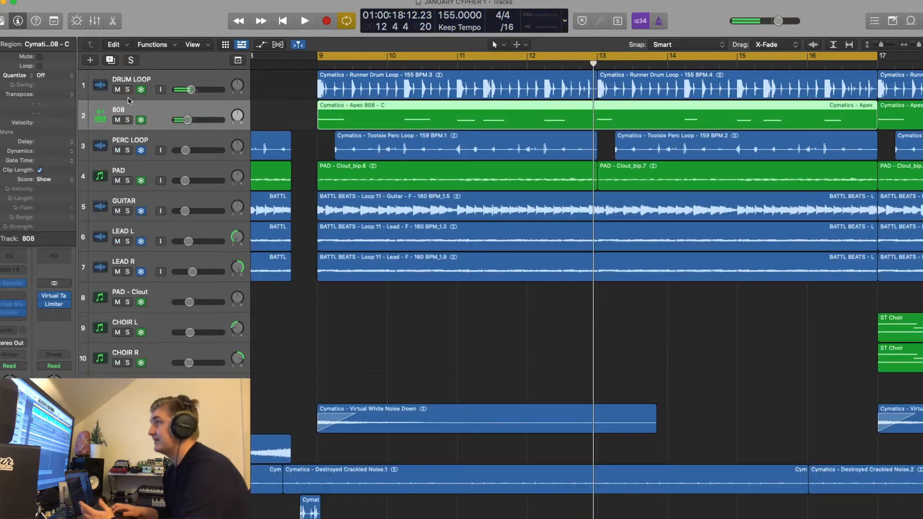
# Solo the PERC LOOP track and listen to it on its own
pyautogui.click(127, 150)
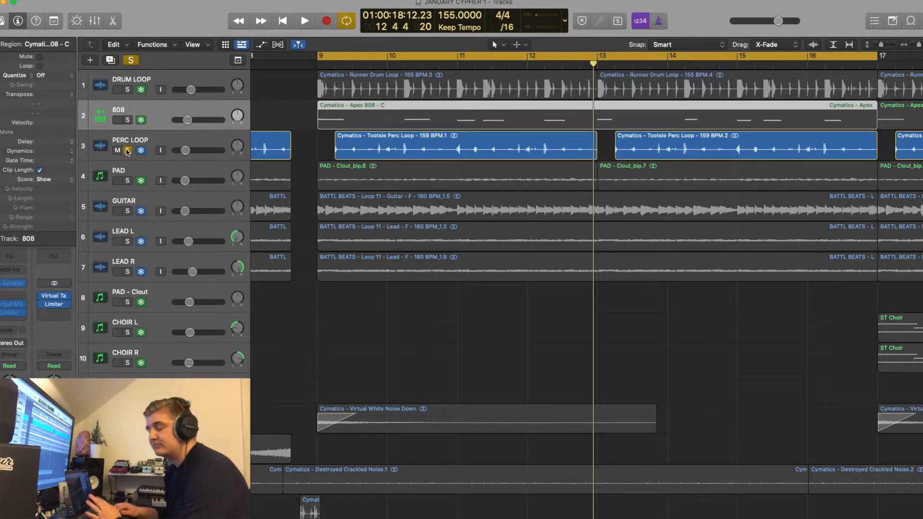
pyautogui.press('space')
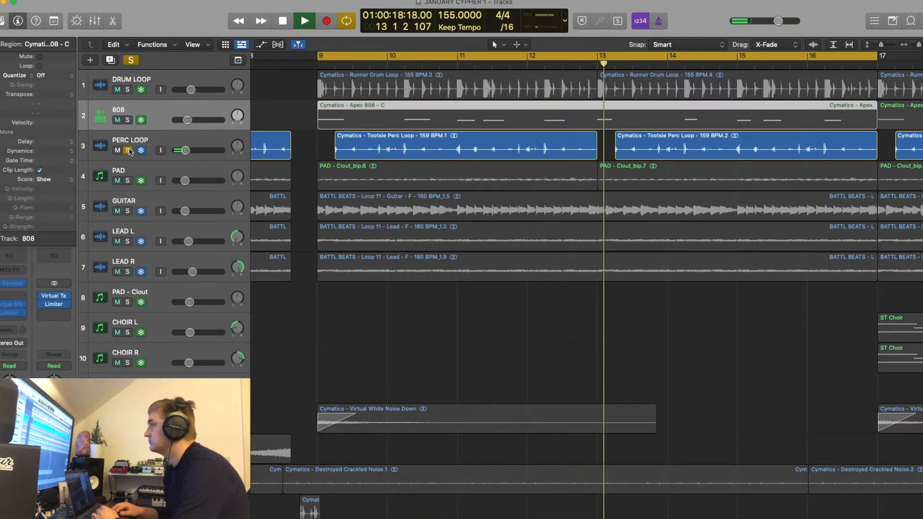
pyautogui.press('space')
# Add the 808 and DRUM LOOP tracks to the PERC LOOP solo, listen to the three together, and clear their solos
pyautogui.moveTo(128, 120); pyautogui.dragTo(131, 82)
pyautogui.press('space')
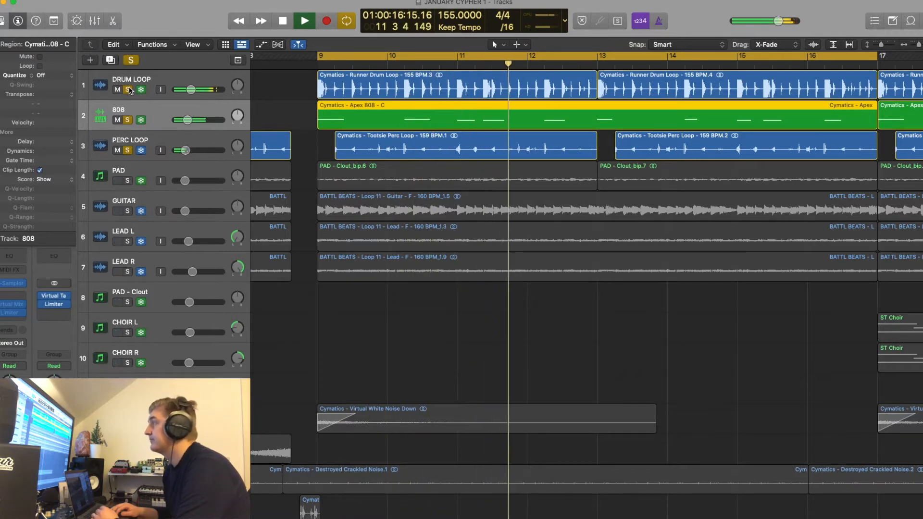
pyautogui.click(128, 90)
pyautogui.press('space')
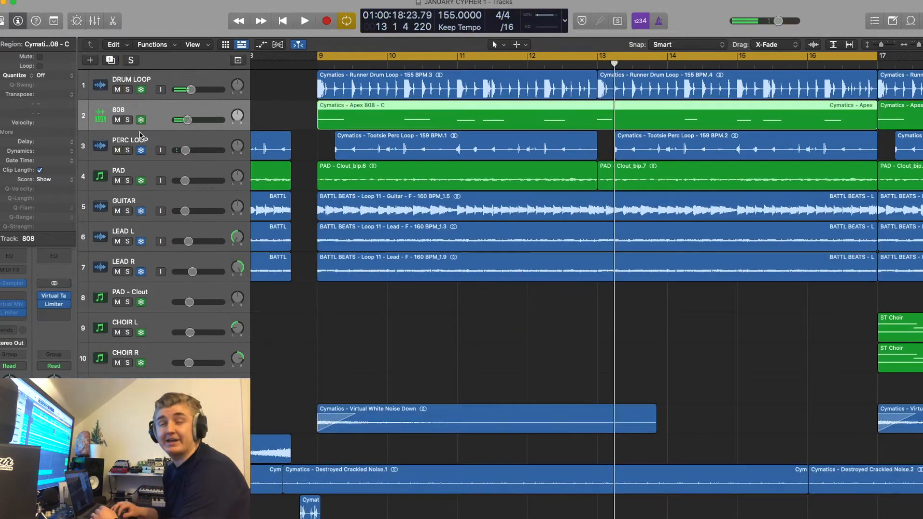
# Solo the PAD track on track 4, listen to it on its own, and clear its solo
pyautogui.scroll(-5, 156, 182)
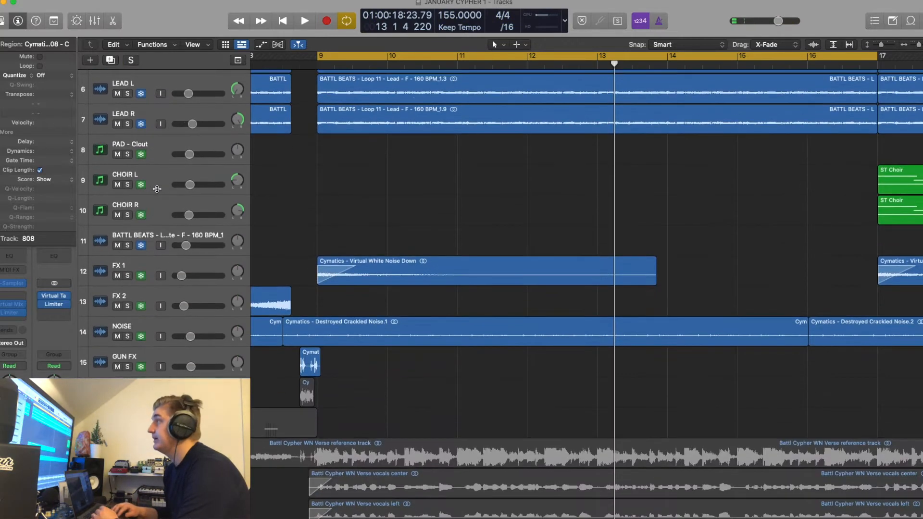
pyautogui.scroll(5, 156, 187)
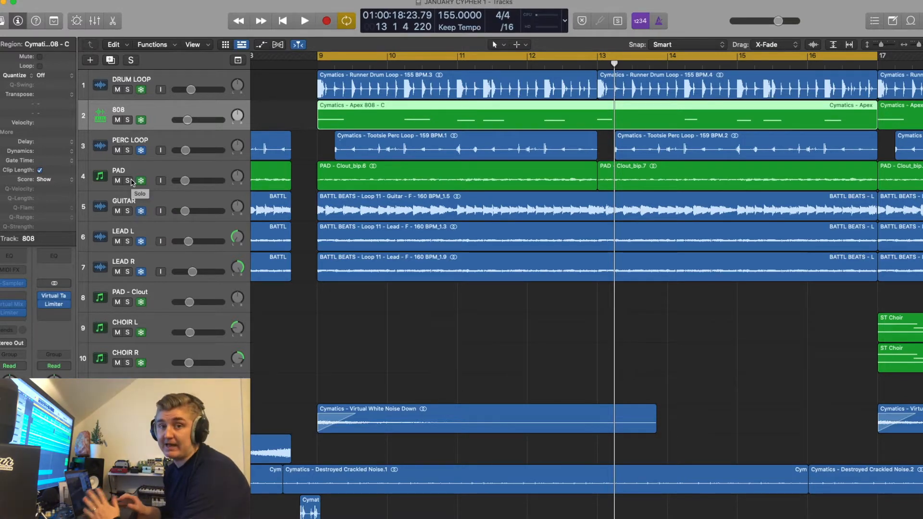
pyautogui.click(128, 181)
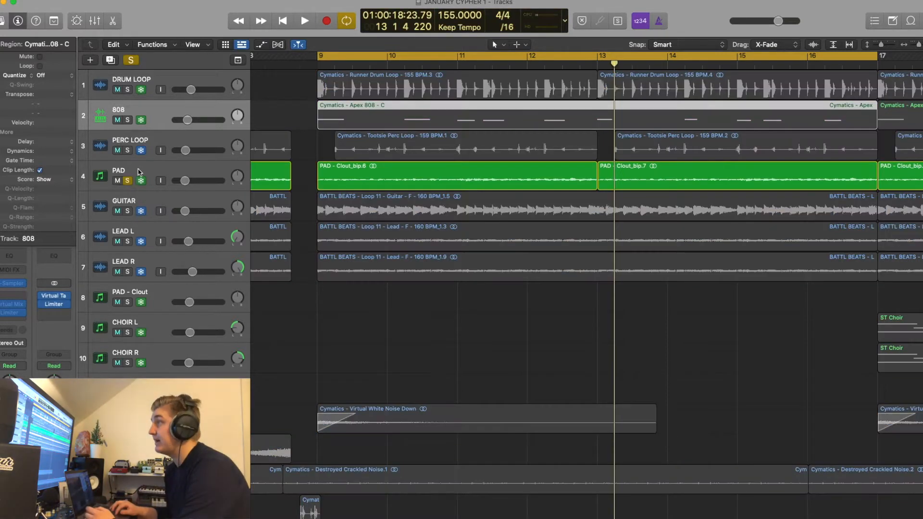
pyautogui.click(139, 172)
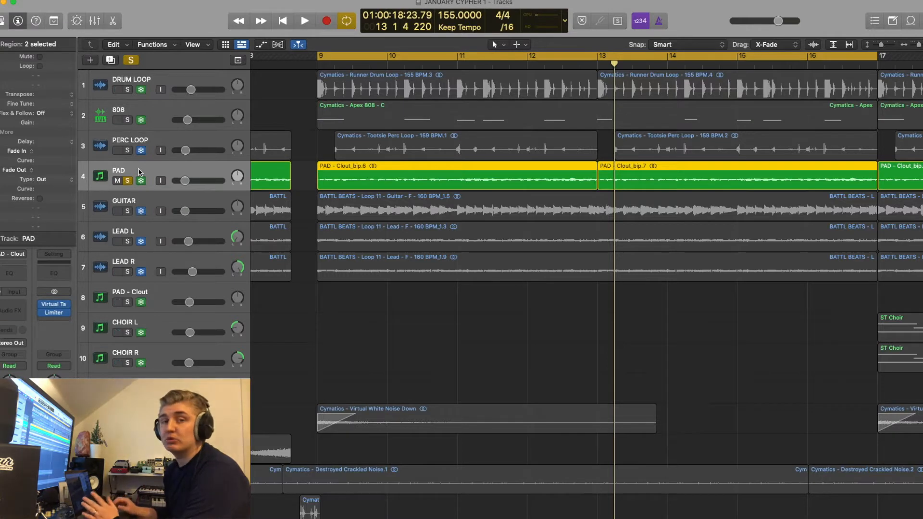
pyautogui.press('space')
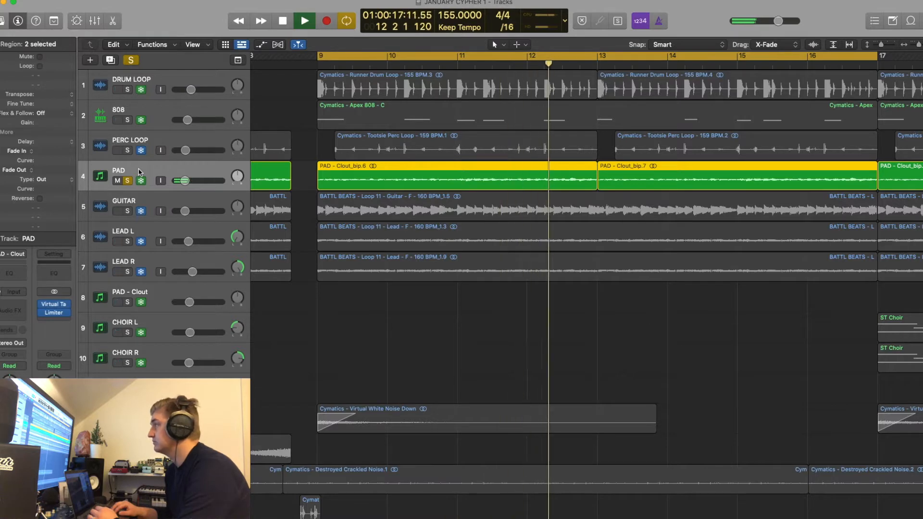
pyautogui.click(127, 181)
pyautogui.press('space')
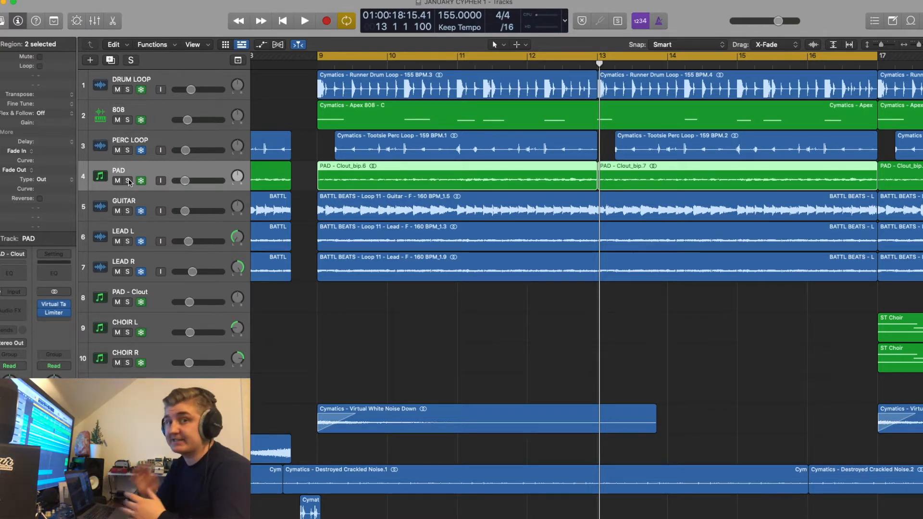
# Listen to the GUITAR track soloed and review its EffectRack plug-in settings
pyautogui.click(128, 211)
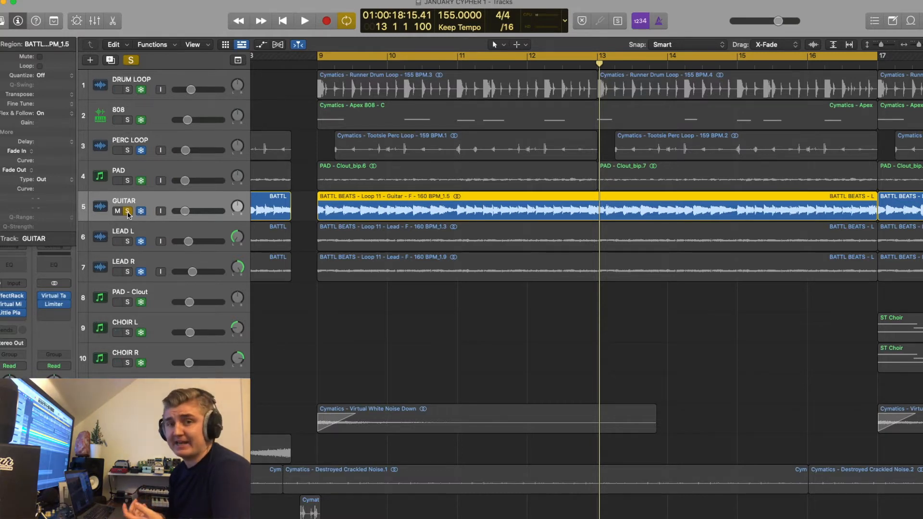
pyautogui.press('space')
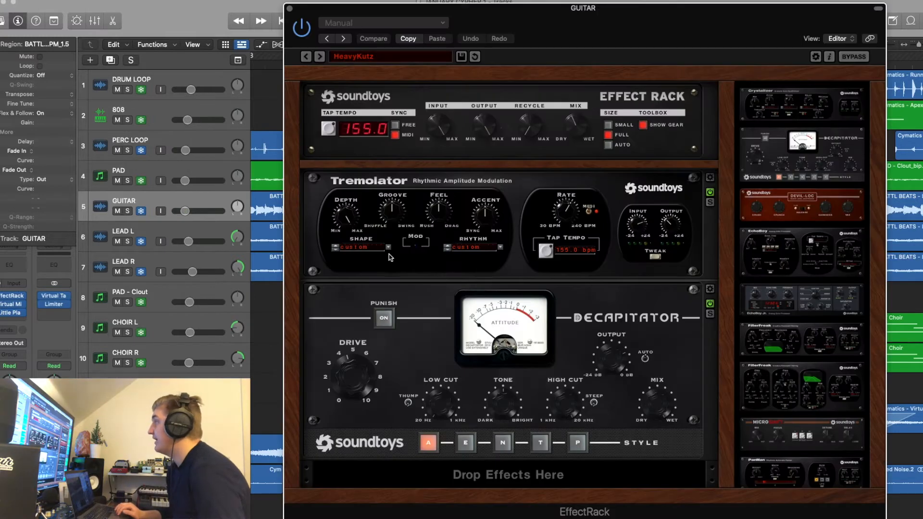
pyautogui.click(290, 9)
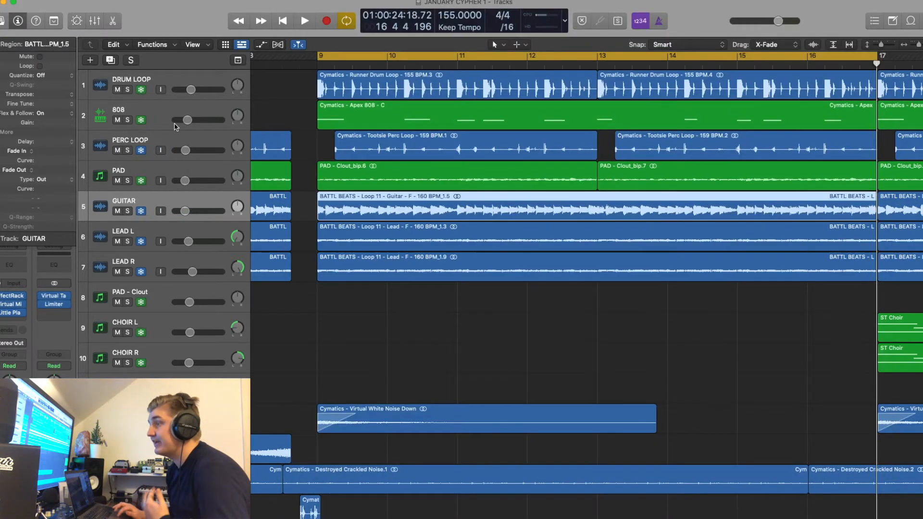
# Review the Virtual Mix Rack and Little Plate plug-in settings on the GUITAR track
pyautogui.click(10, 307)
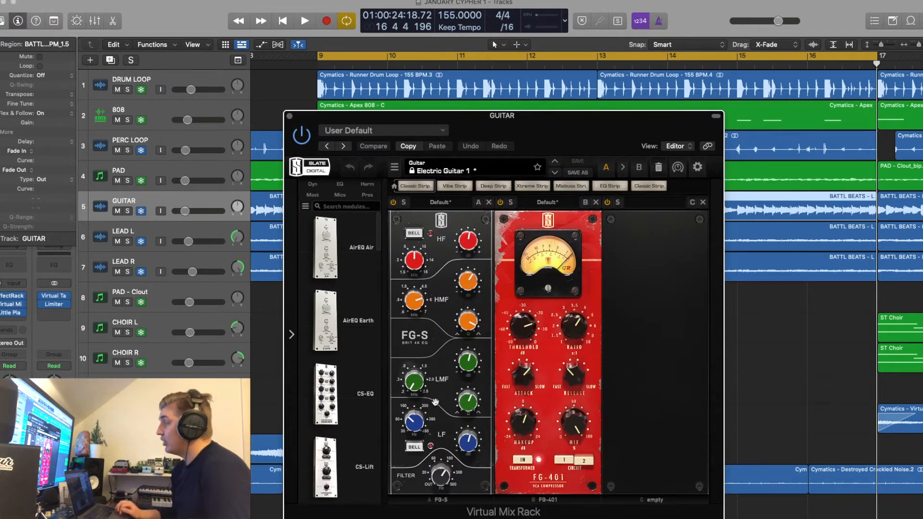
pyautogui.click(290, 117)
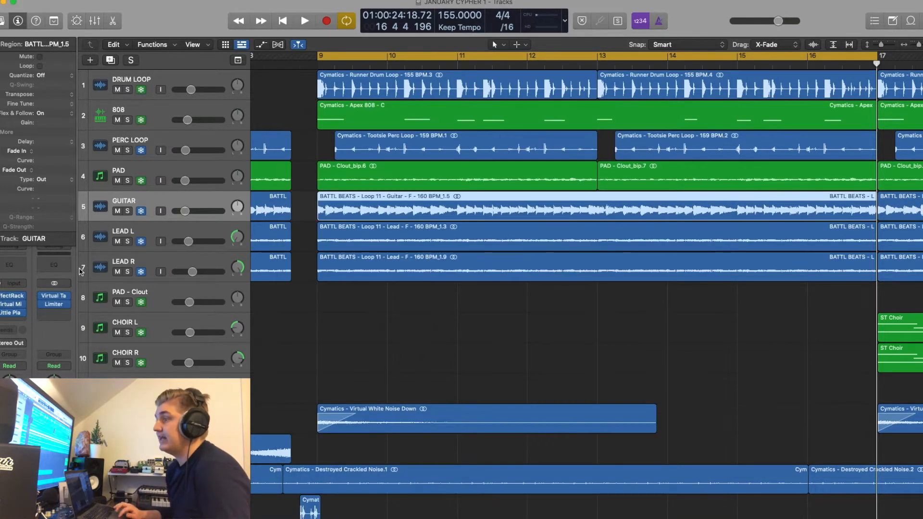
pyautogui.click(10, 313)
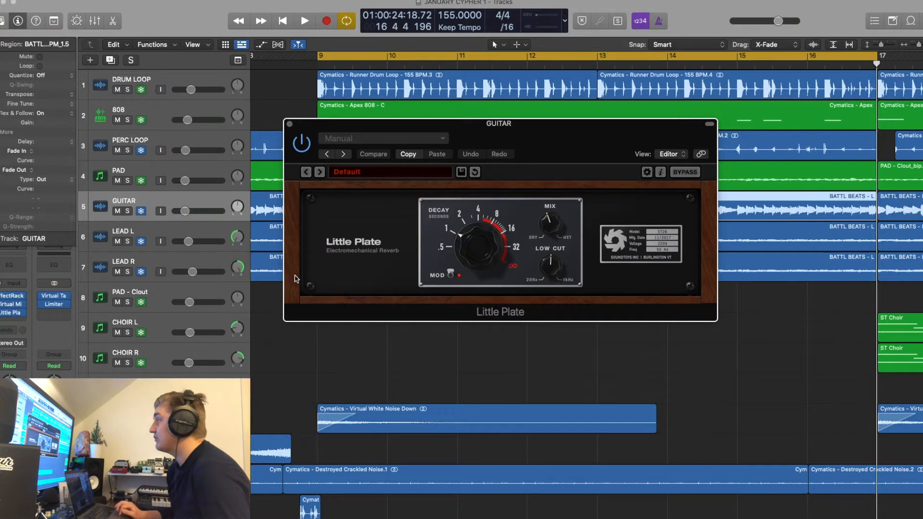
pyautogui.click(289, 124)
# Select the LEAD L and LEAD R tracks together and solo both
pyautogui.click(168, 235)
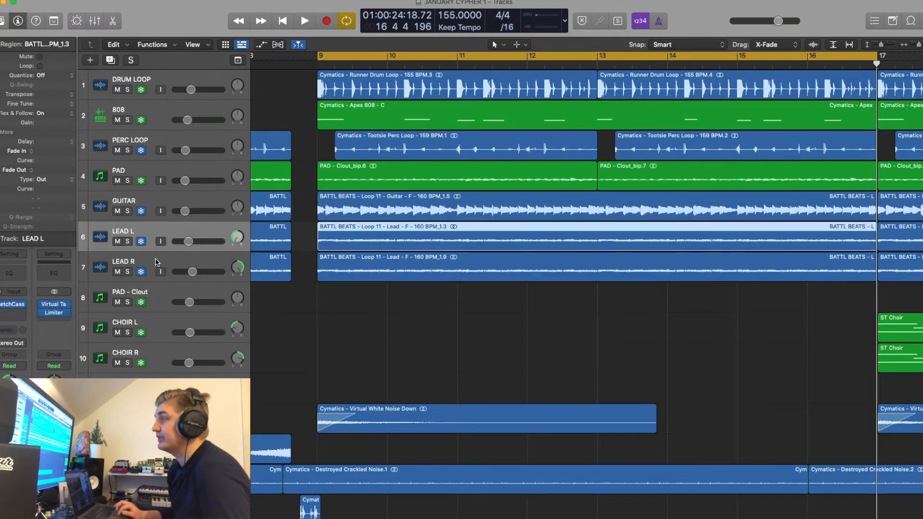
pyautogui.keyDown('shift'); pyautogui.click(158, 261); pyautogui.keyUp('shift')
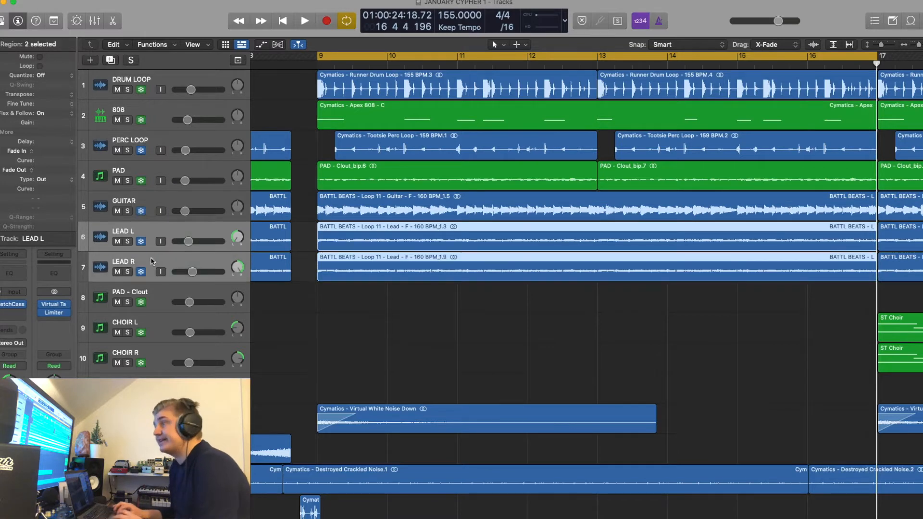
pyautogui.click(128, 241)
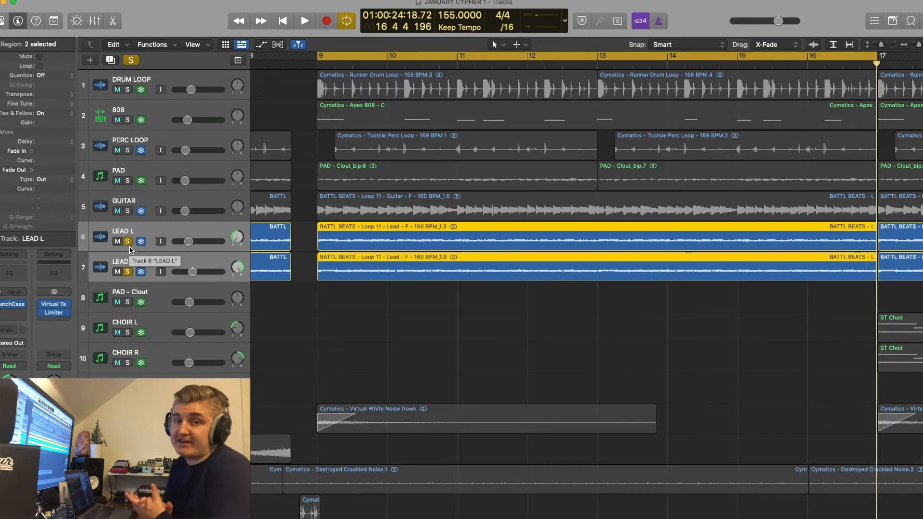
# Review the SketchCassette II plug-in settings on the LEAD L track
pyautogui.click(21, 305)
pyautogui.click(11, 305)
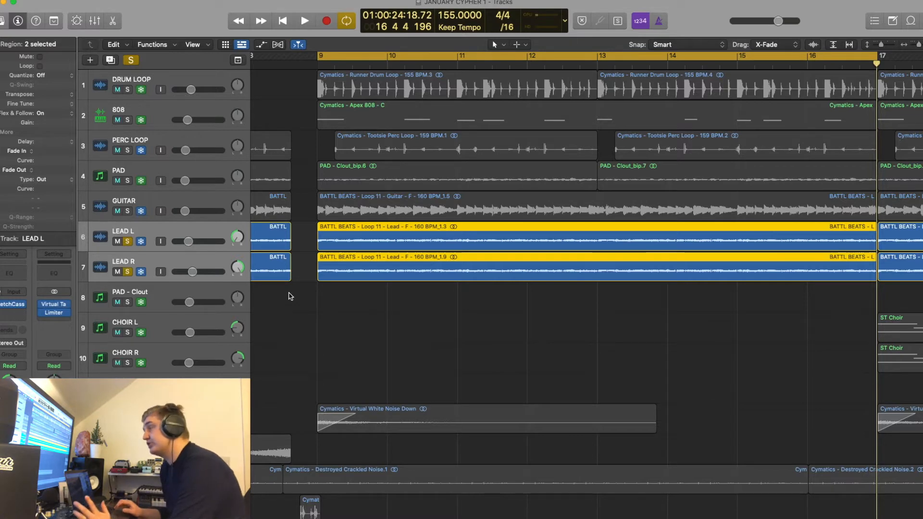
pyautogui.click(16, 306)
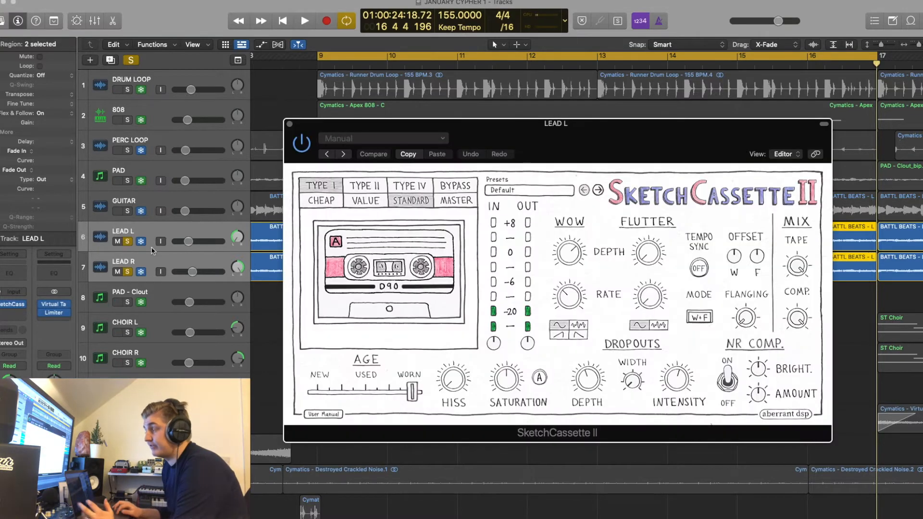
pyautogui.moveTo(557, 137); pyautogui.dragTo(527, 132)
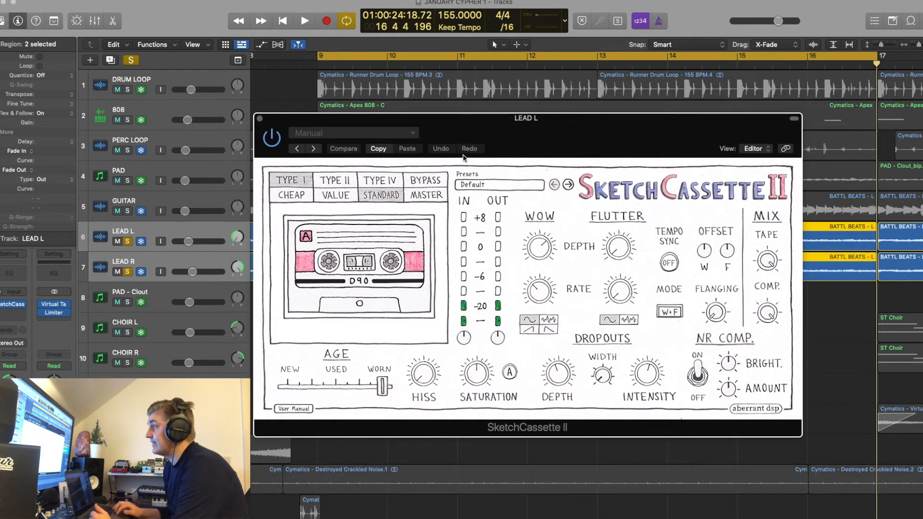
pyautogui.click(260, 118)
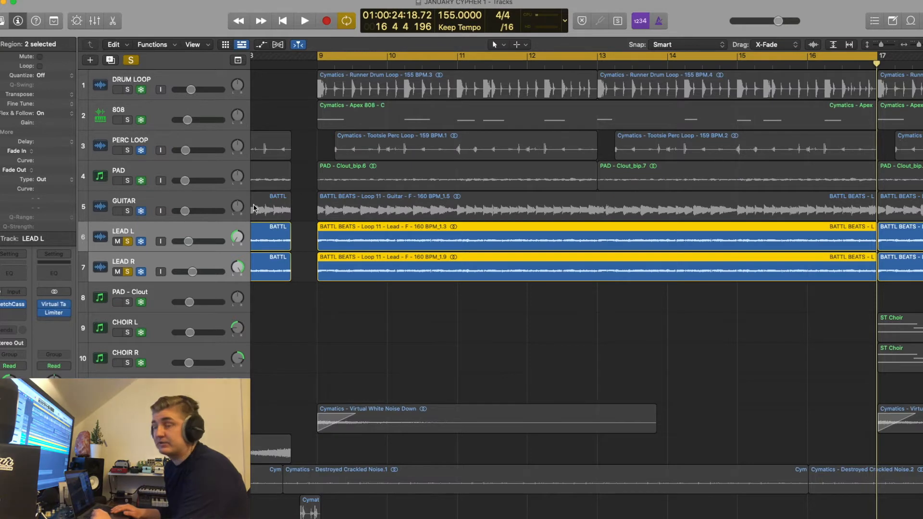
# Listen to the soloed LEAD L and LEAD R tracks, add GUITAR to the solo, and play the three together
pyautogui.press('space')
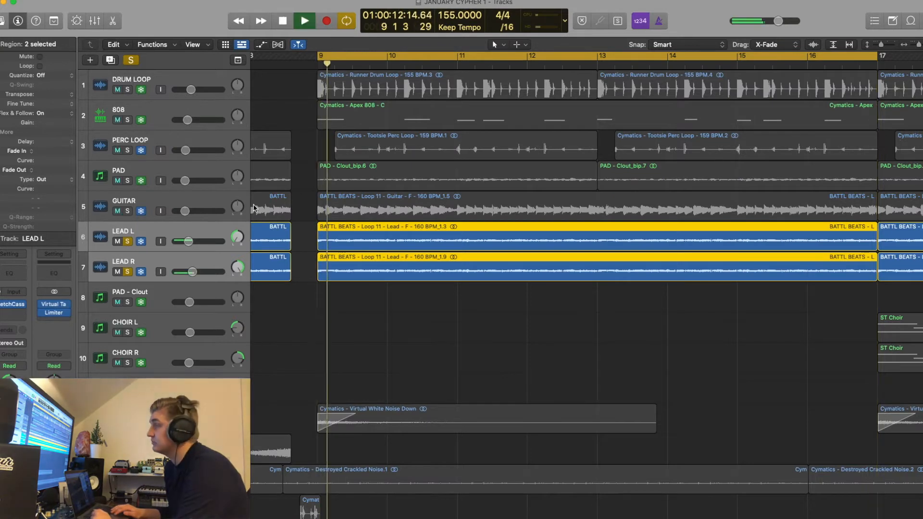
pyautogui.click(127, 211)
pyautogui.press('space')
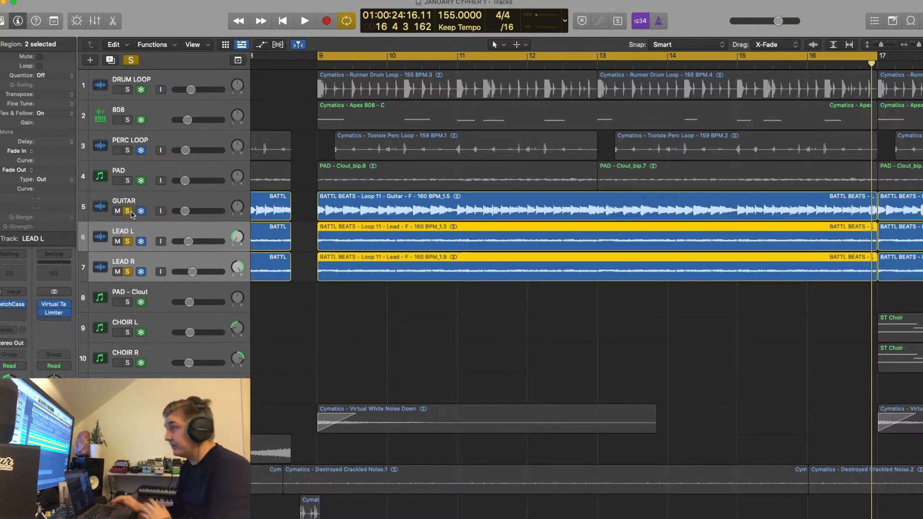
pyautogui.press('space')
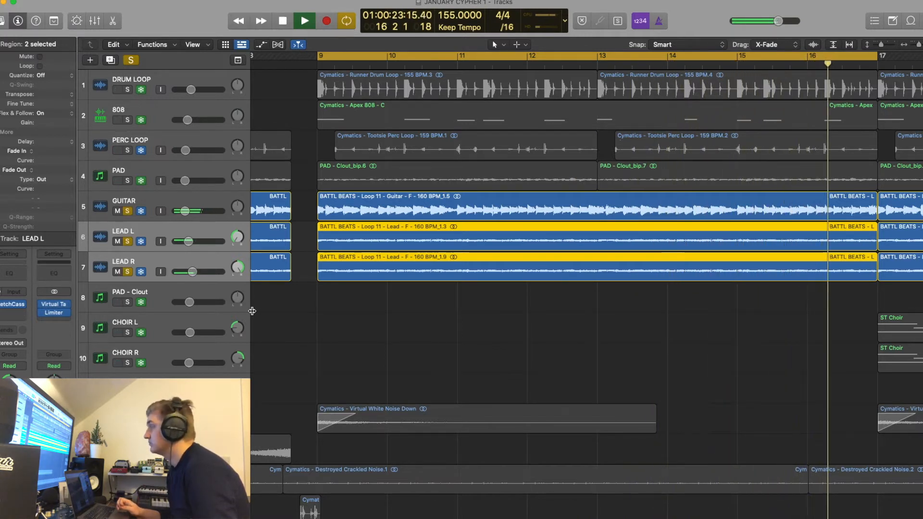
pyautogui.press('space')
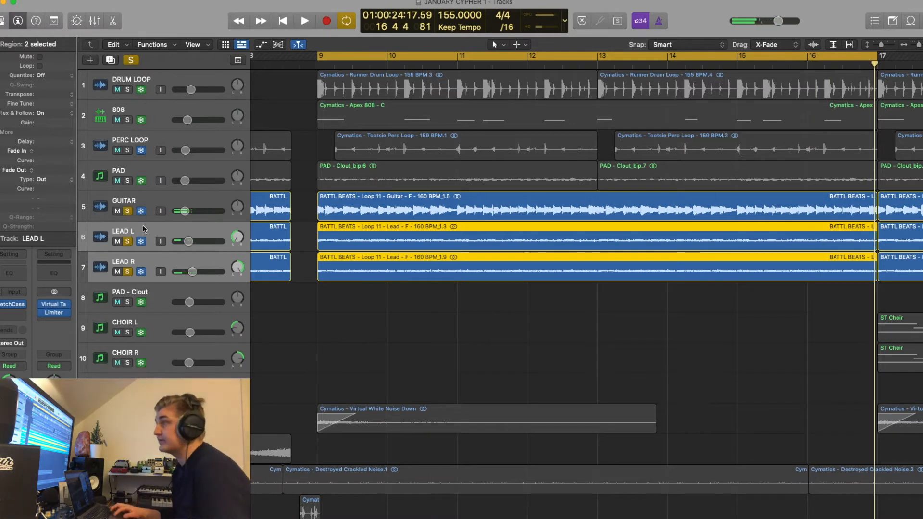
# Add the PAD, PERC LOOP, 808 and DRUM LOOP tracks to the solo and play all seven tracks together
pyautogui.moveTo(128, 181); pyautogui.dragTo(129, 91)
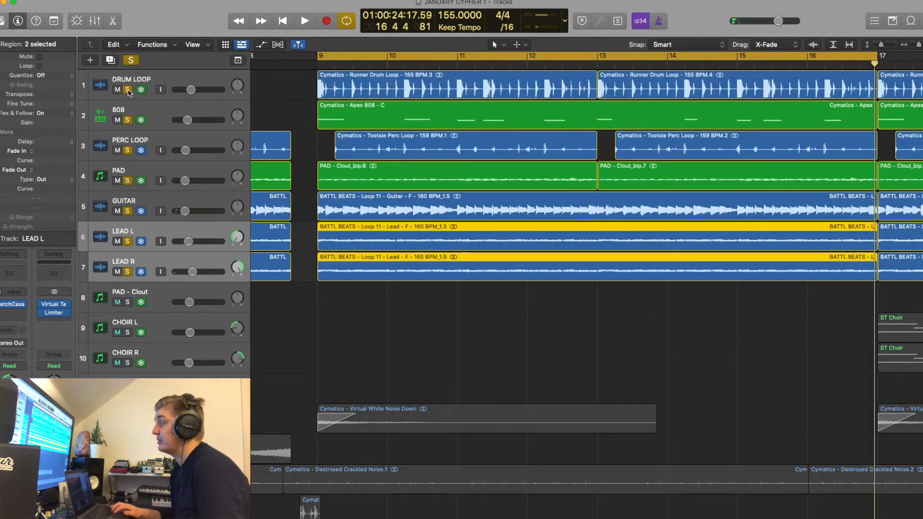
pyautogui.press('space')
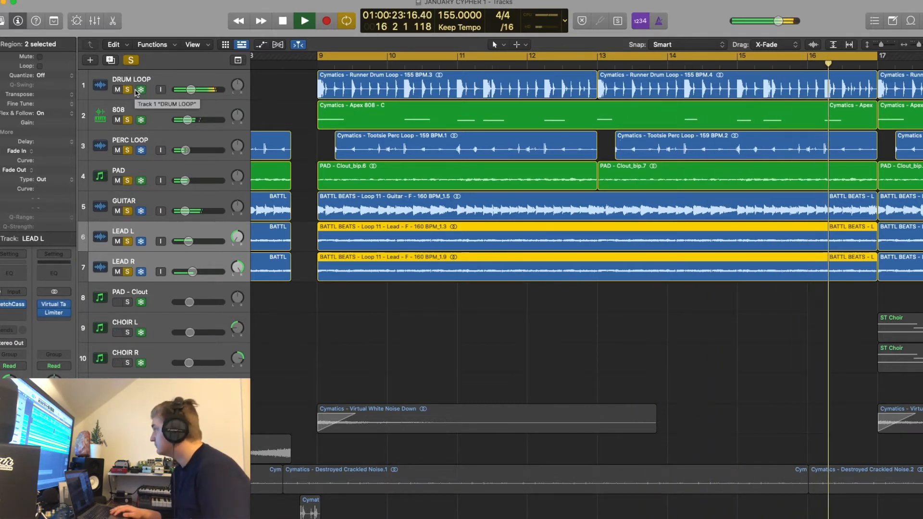
# Clear the current solos and stop playback, then listen to the FX 1 track's white noise region soloed
pyautogui.click(131, 61)
pyautogui.press('space')
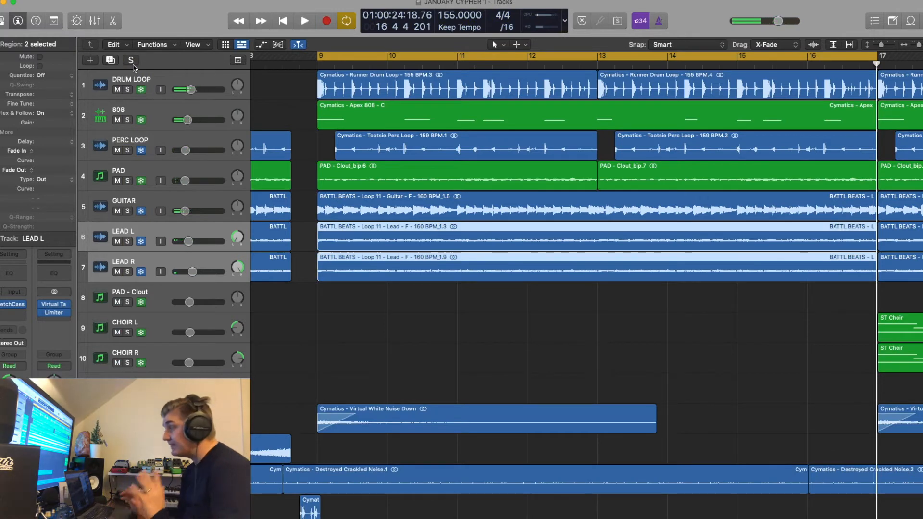
pyautogui.scroll(-3, 321, 249)
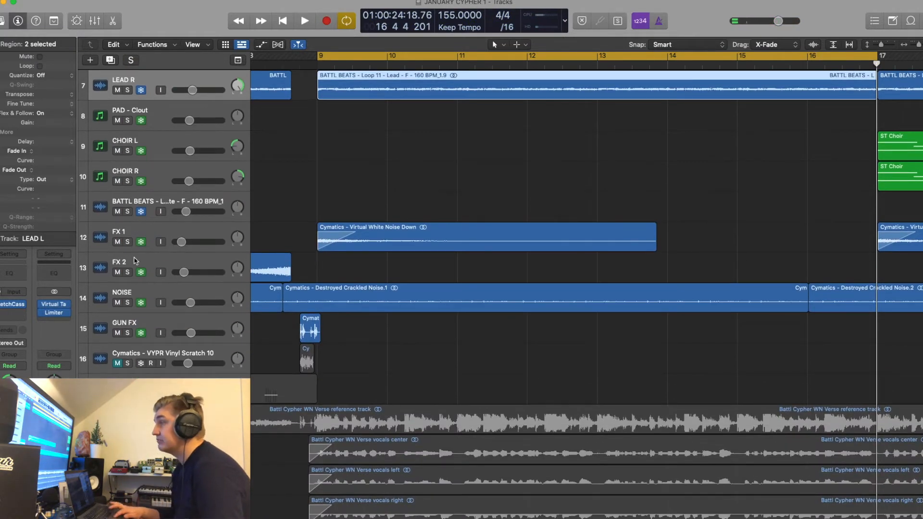
pyautogui.click(127, 242)
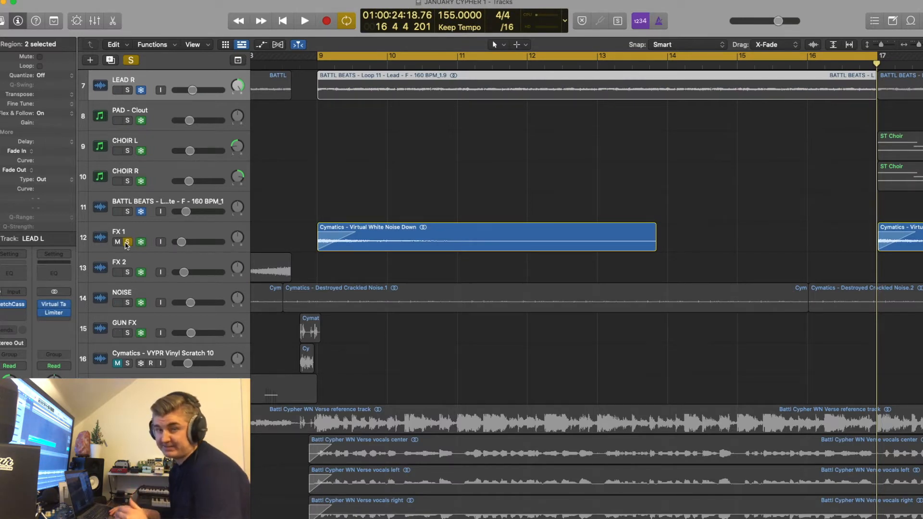
pyautogui.press('space')
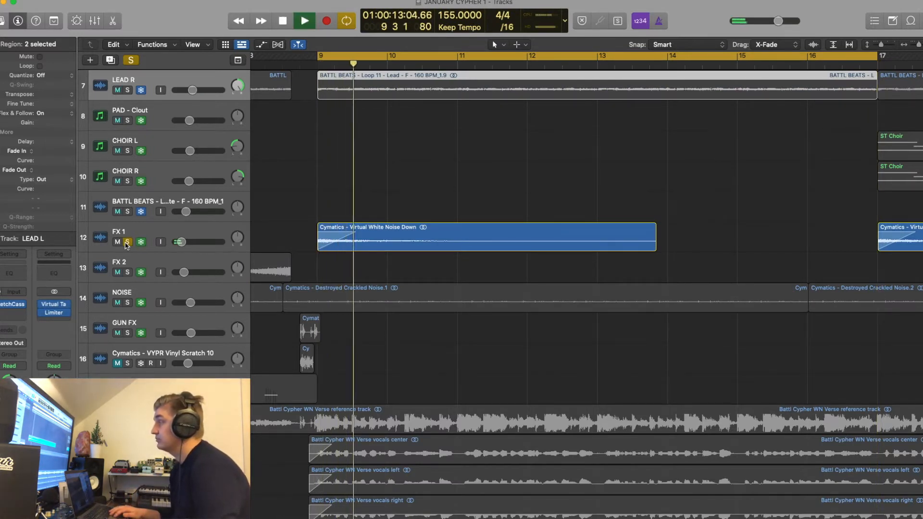
pyautogui.press('space')
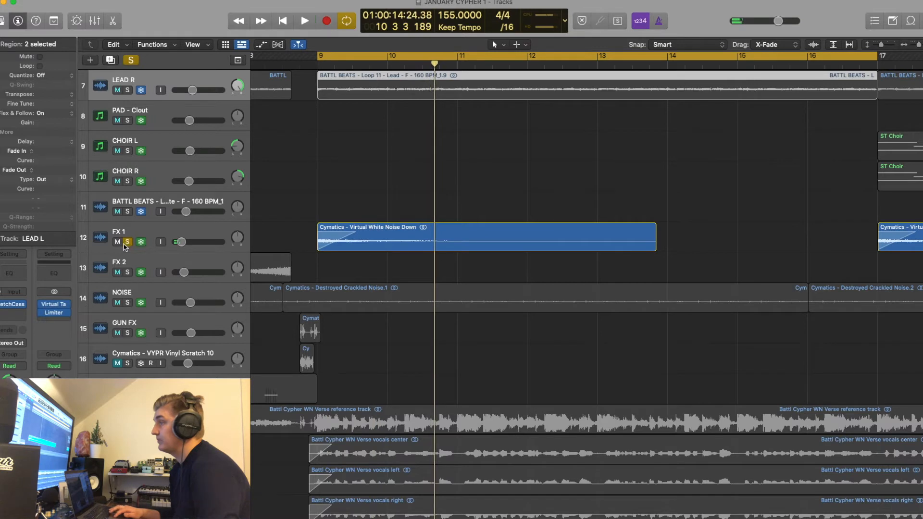
pyautogui.click(127, 243)
# Solo the NOISE track, play its crackled noise while selecting the track, and unsolo it after listening
pyautogui.click(127, 302)
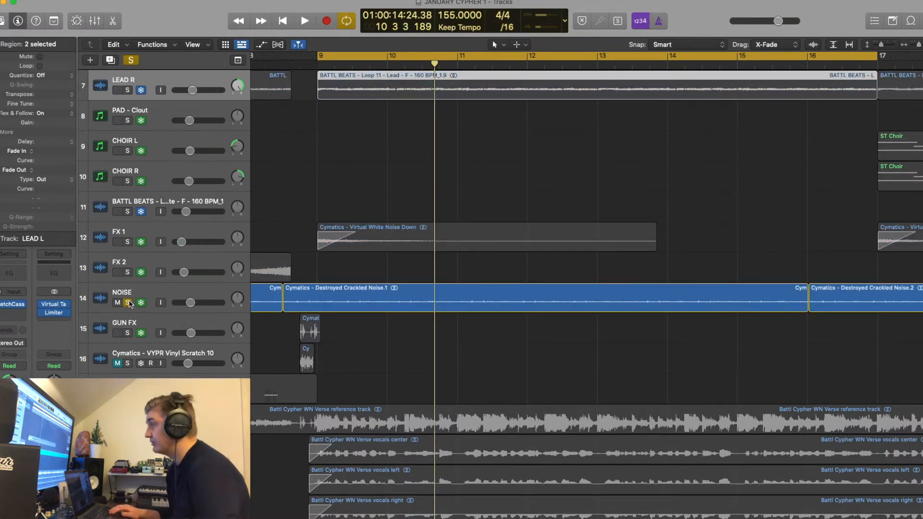
pyautogui.press('space')
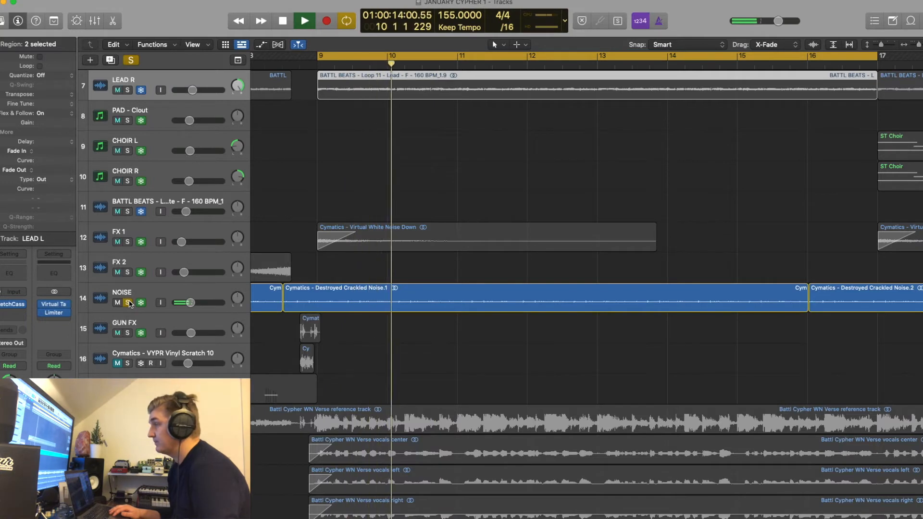
pyautogui.click(130, 294)
pyautogui.press('space')
pyautogui.click(128, 302)
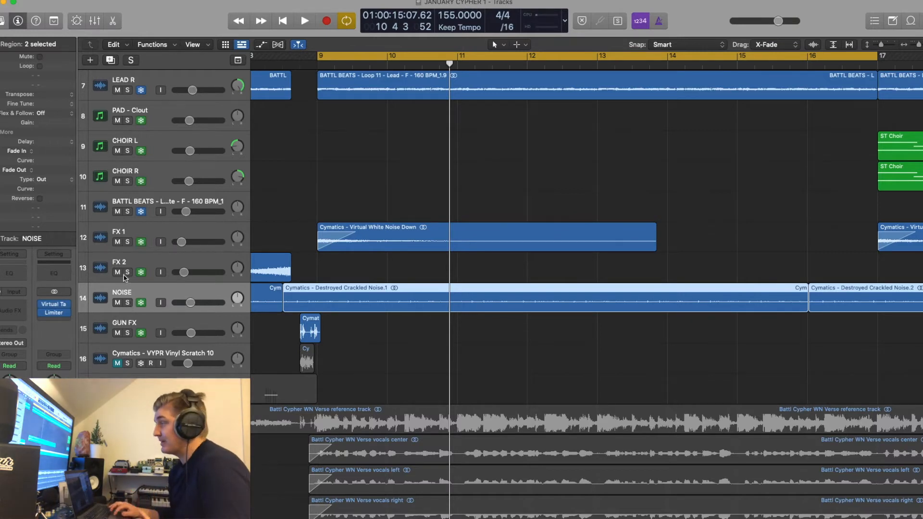
# Place the playhead at bar 7 with cycling off and solo the FX 2, NOISE and GUN FX tracks
pyautogui.hscroll(-5, 365, 184)
pyautogui.moveTo(315, 63); pyautogui.dragTo(300, 63)
pyautogui.click(473, 52)
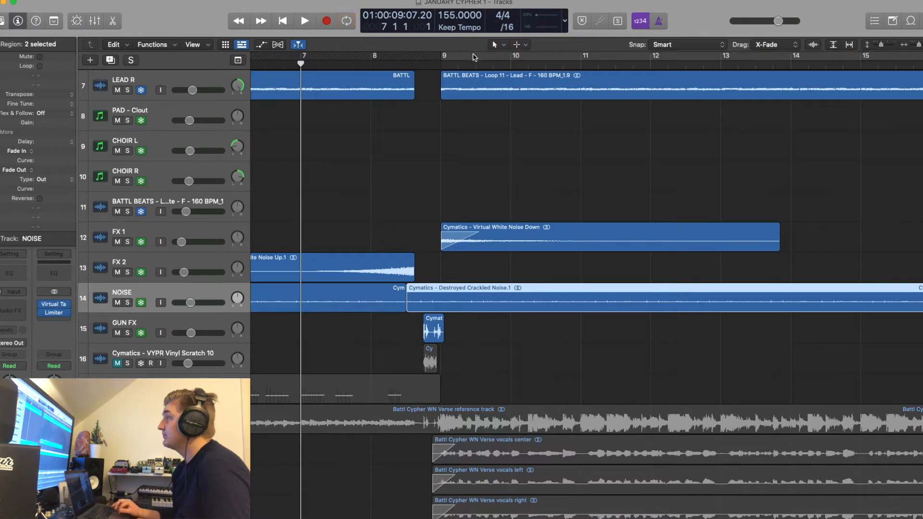
pyautogui.moveTo(129, 273); pyautogui.dragTo(125, 324)
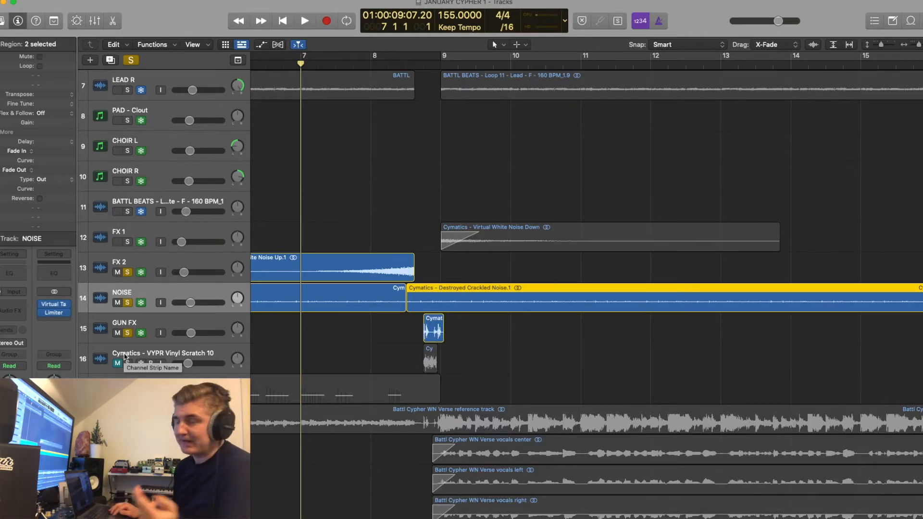
# Clear the solos to play the full mix from bar 7 into bar 9, and select the GUN FX region before bar 9
pyautogui.click(131, 60)
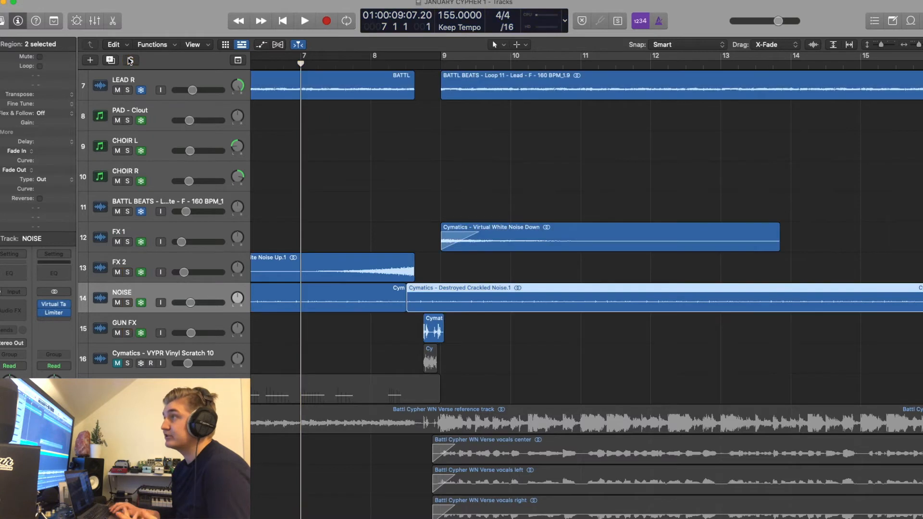
pyautogui.press('space')
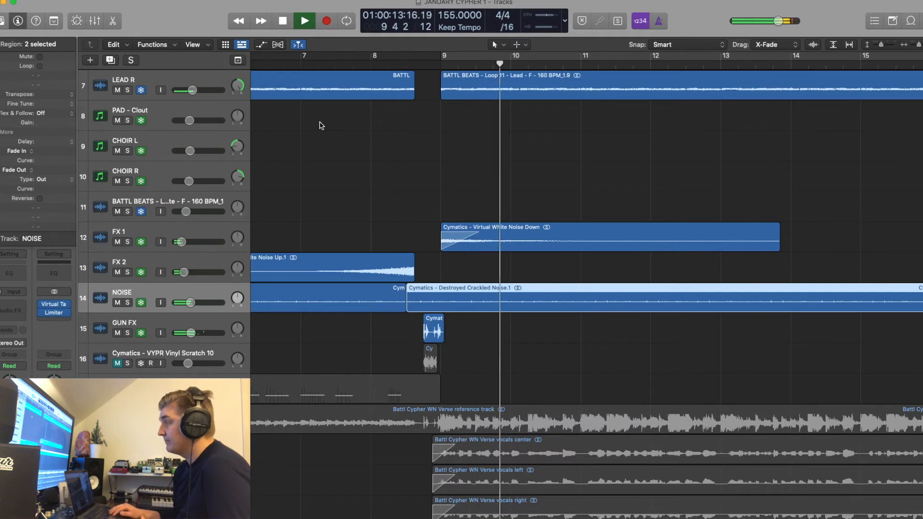
pyautogui.press('space')
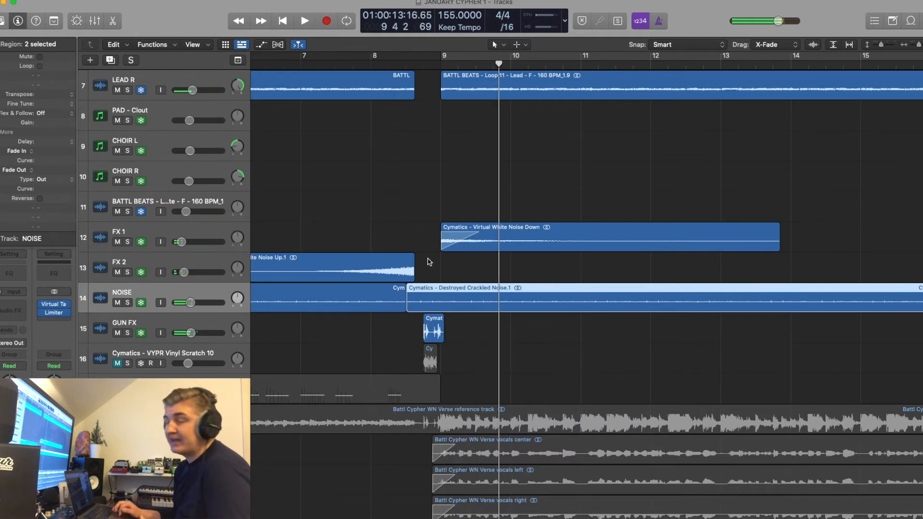
pyautogui.click(445, 327)
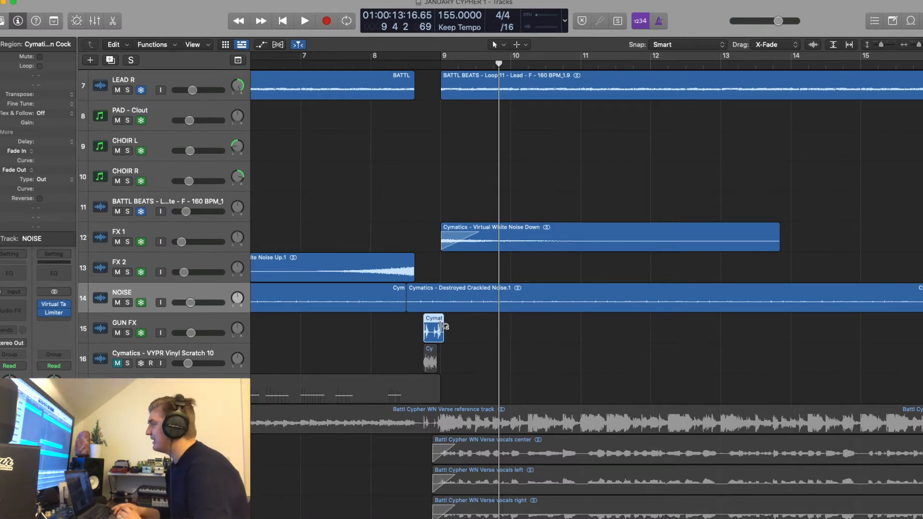
# Select the bar 9 to 17 regions on the seven tracks from DRUM LOOP to LEAD R
pyautogui.press('super+Left')
pyautogui.press('super+Left')
pyautogui.press('super+Left')
pyautogui.press('super+Left')
pyautogui.press('super+Left')
pyautogui.press('super+Left')
pyautogui.hscroll(5, 442, 326)
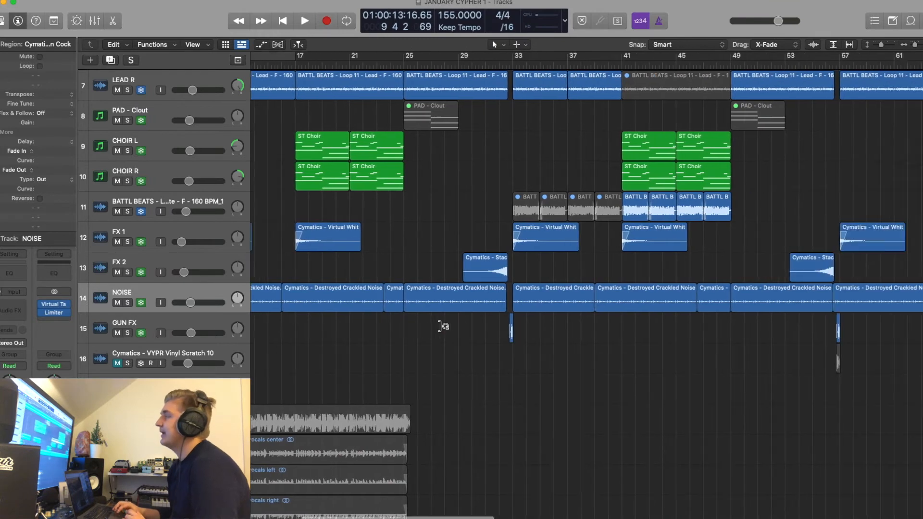
pyautogui.scroll(10, 443, 327)
pyautogui.hscroll(-4, 442, 326)
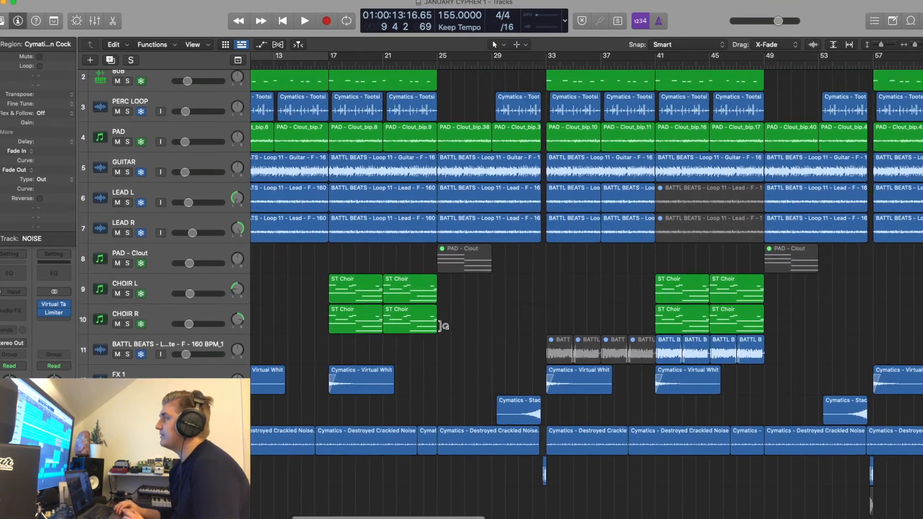
pyautogui.hscroll(-3, 443, 326)
pyautogui.scroll(2, 443, 326)
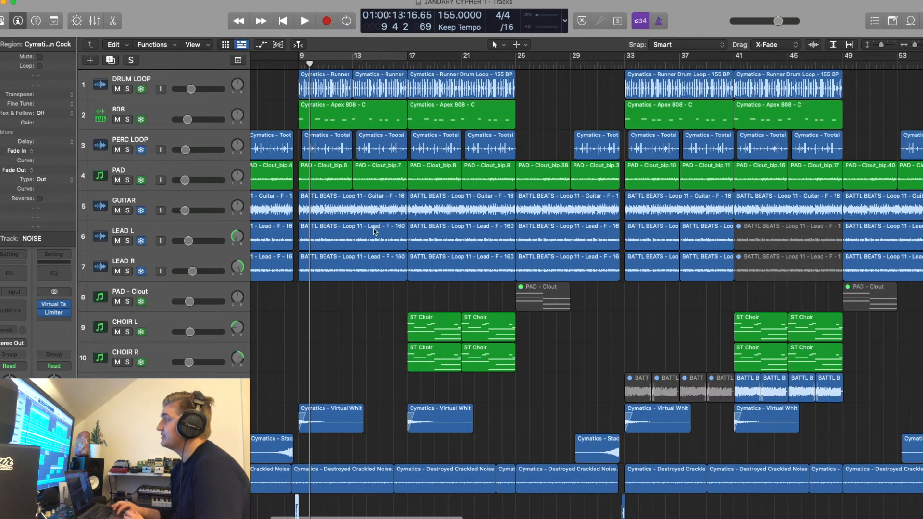
pyautogui.moveTo(385, 320); pyautogui.dragTo(305, 82)
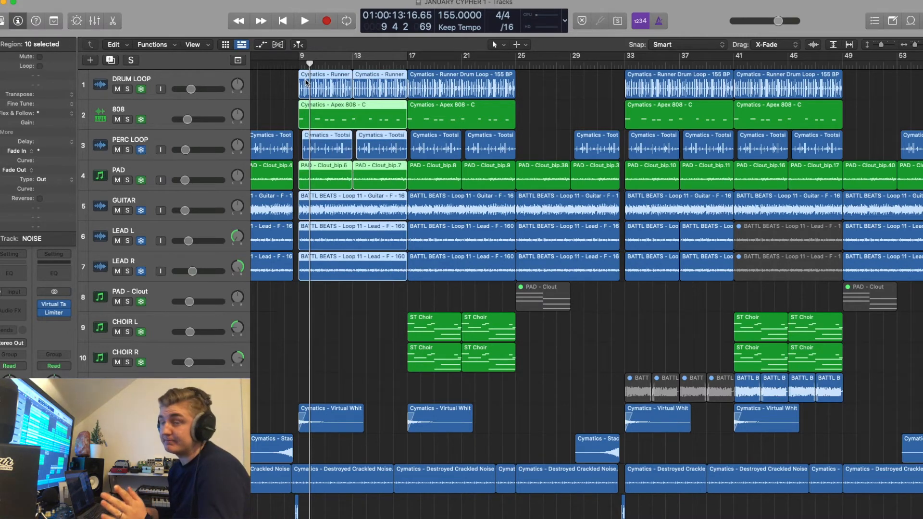
# Select the four ST Choir regions starting at bar 17 and place the playhead at bar 17
pyautogui.moveTo(416, 304); pyautogui.dragTo(477, 356)
pyautogui.click(414, 61)
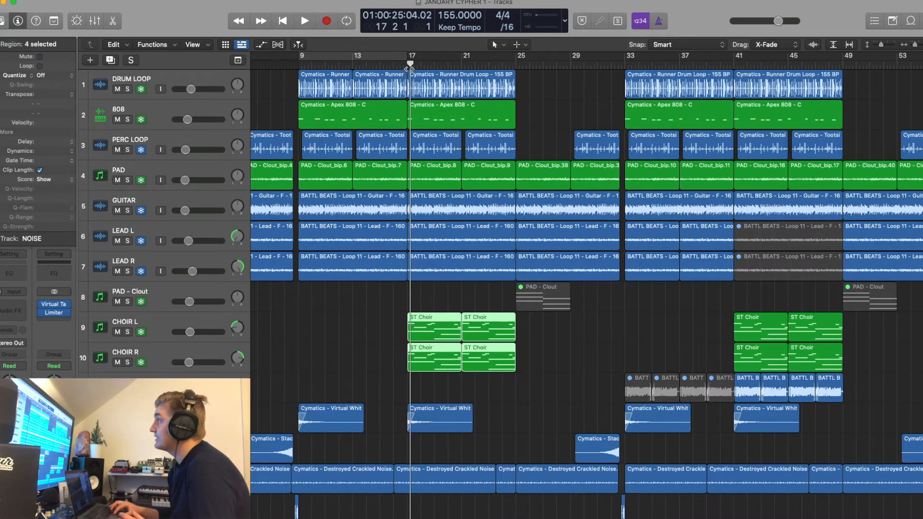
pyautogui.moveTo(409, 65); pyautogui.dragTo(406, 64)
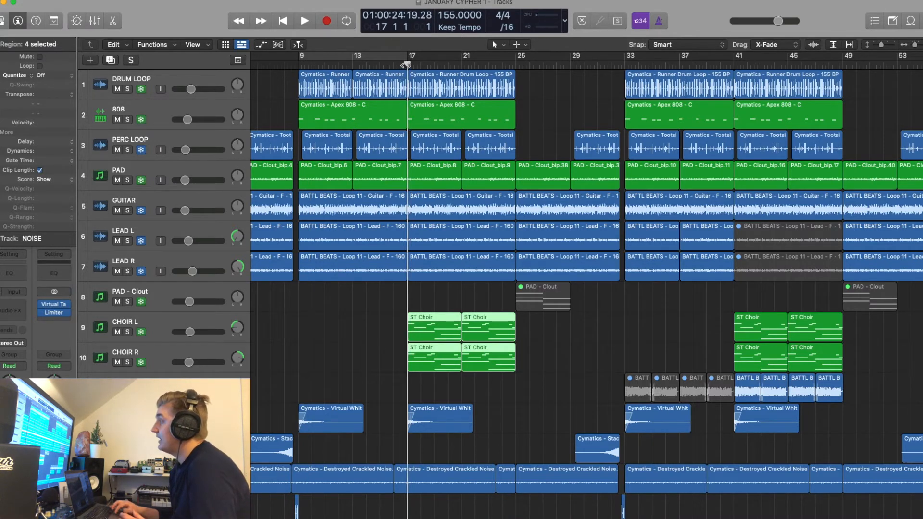
# Solo CHOIR L and CHOIR R and play them together, selecting each choir track during playback
pyautogui.click(128, 332)
pyautogui.press('space')
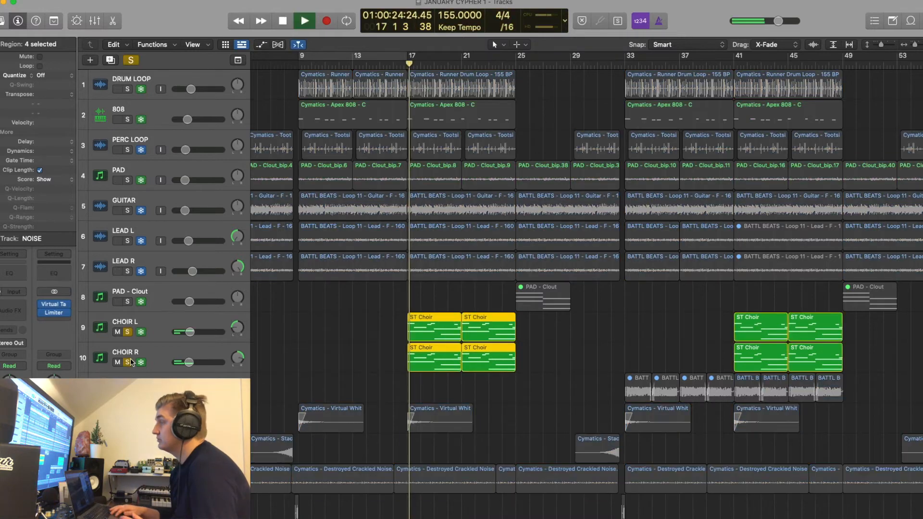
pyautogui.click(194, 344)
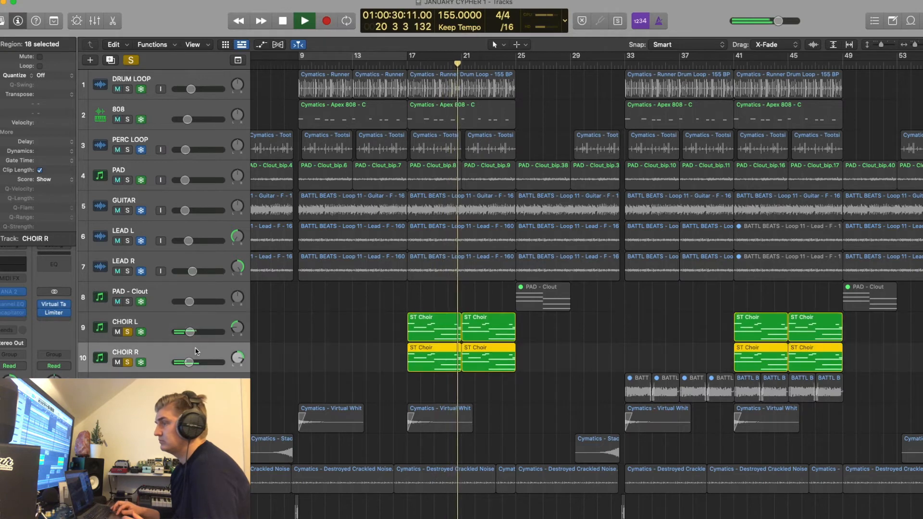
pyautogui.click(318, 320)
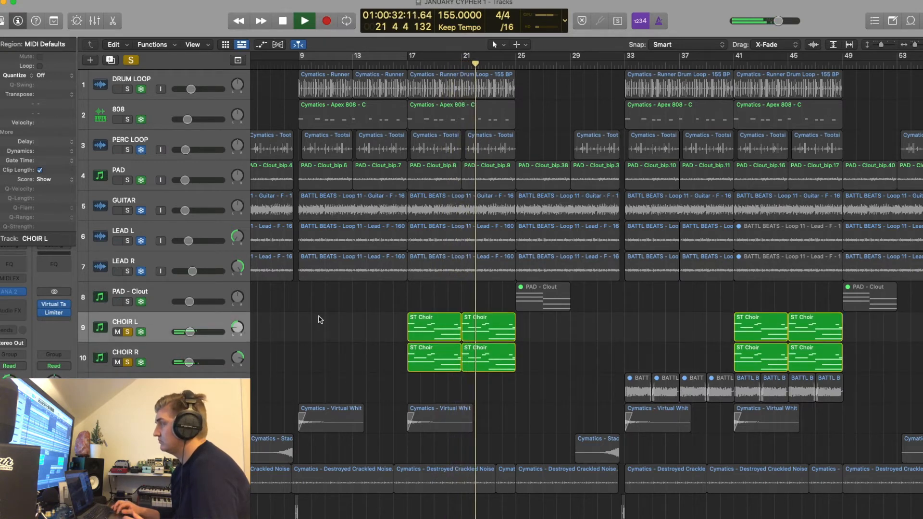
# Set the cycle range to bars 17 to 25 and play the full mix there with all solos off
pyautogui.moveTo(409, 57); pyautogui.dragTo(507, 69)
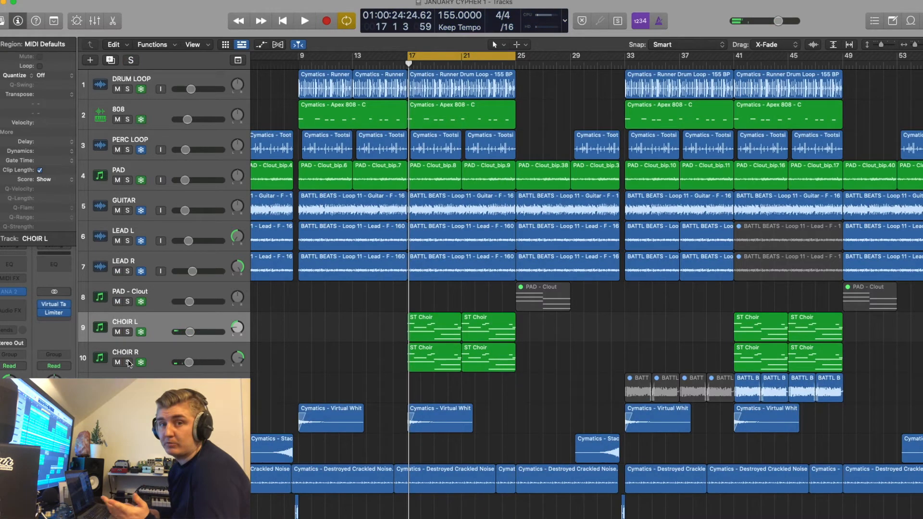
pyautogui.press('space')
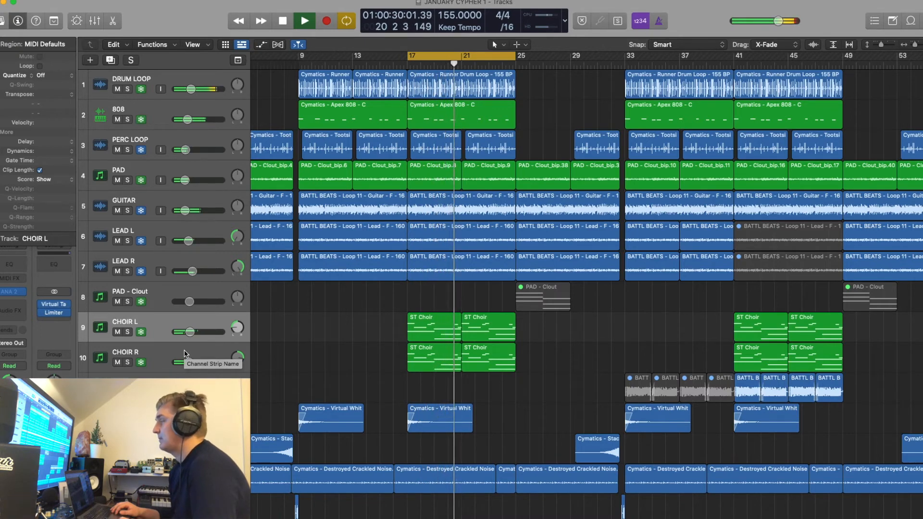
pyautogui.press('space')
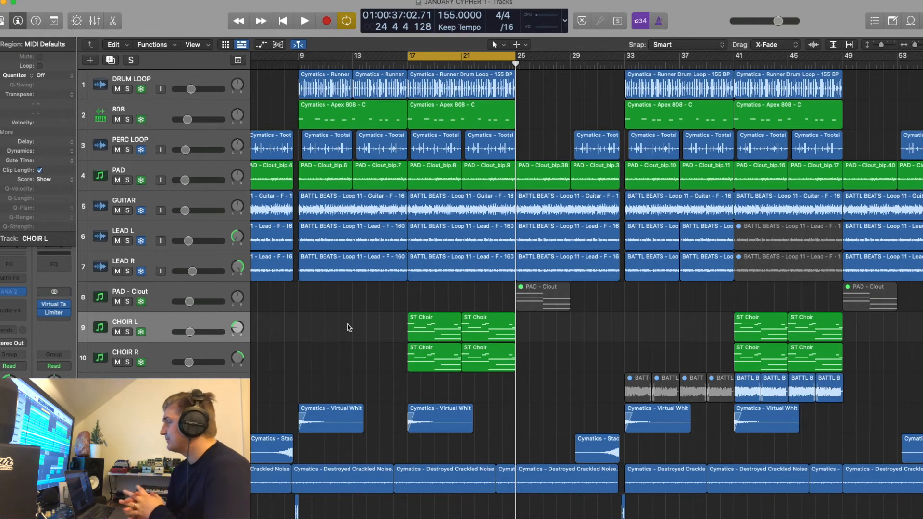
# Set the cycle range to bars 41 to 49, then solo and select the flute track and listen to it
pyautogui.hscroll(2, 349, 327)
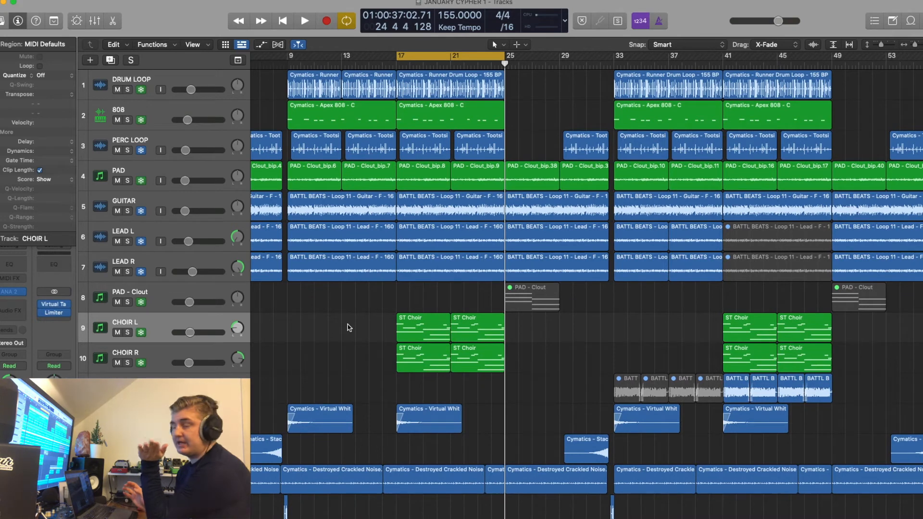
pyautogui.hscroll(5, 349, 327)
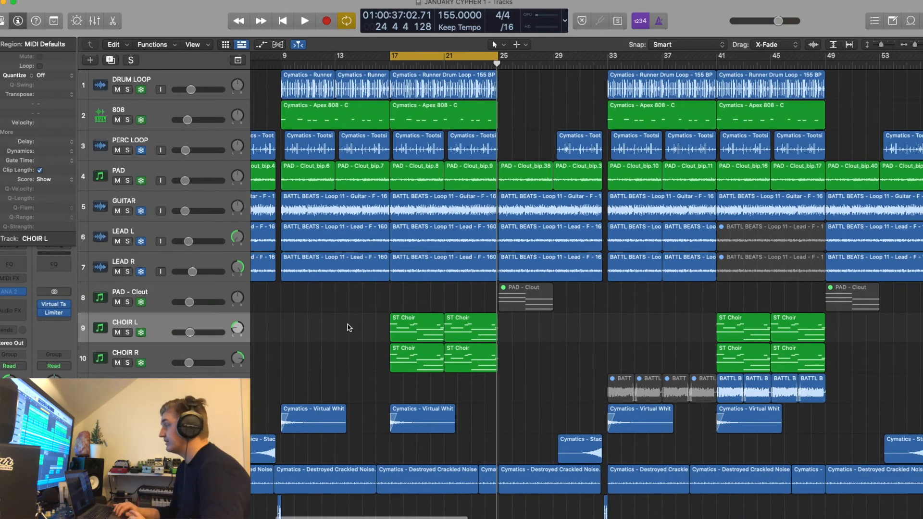
pyautogui.keyDown('alt'); pyautogui.scroll(-5, 350, 326); pyautogui.keyUp('alt')
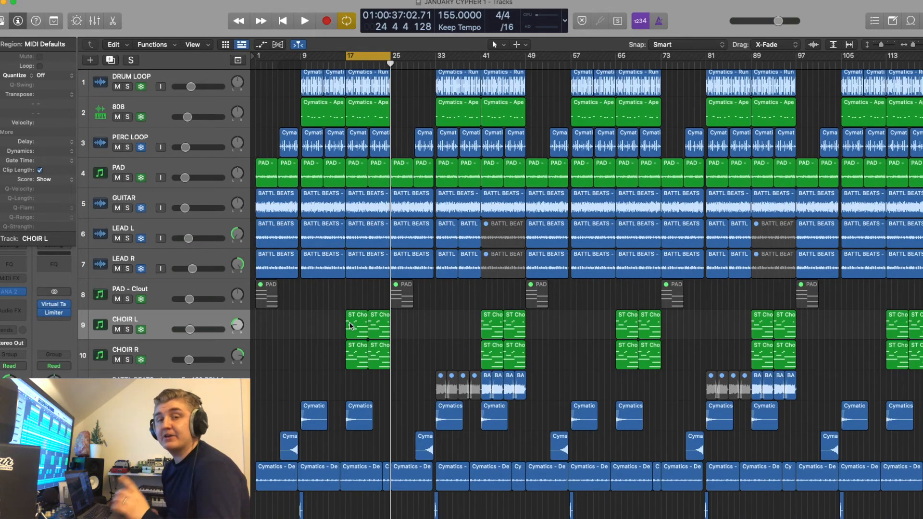
pyautogui.hscroll(3, 351, 326)
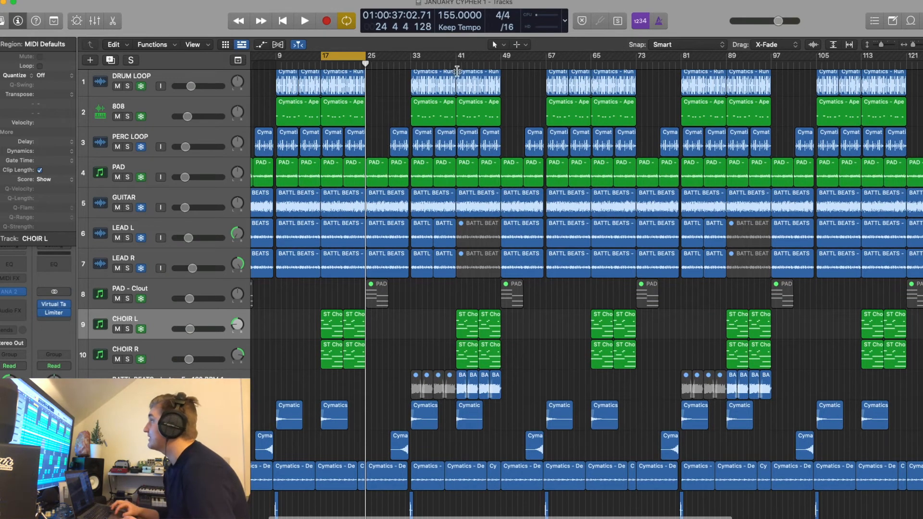
pyautogui.moveTo(457, 56); pyautogui.dragTo(501, 63)
pyautogui.press('space')
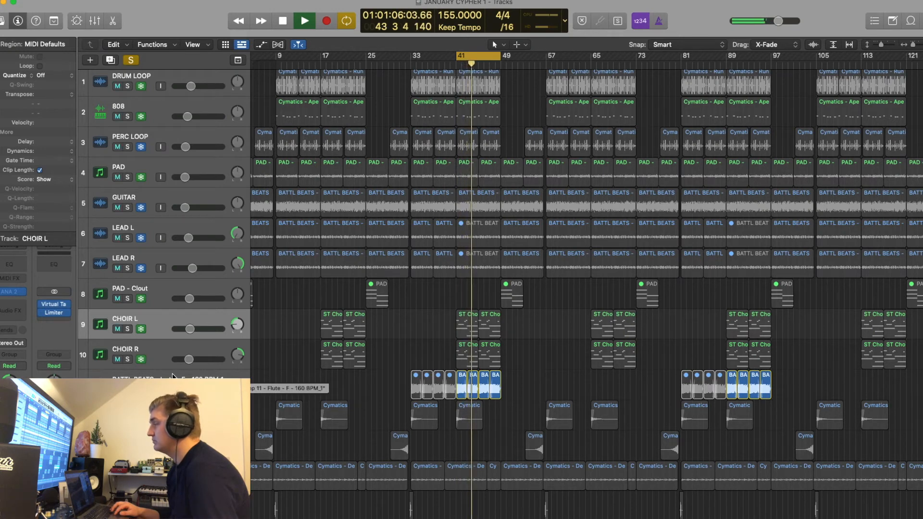
pyautogui.click(172, 378)
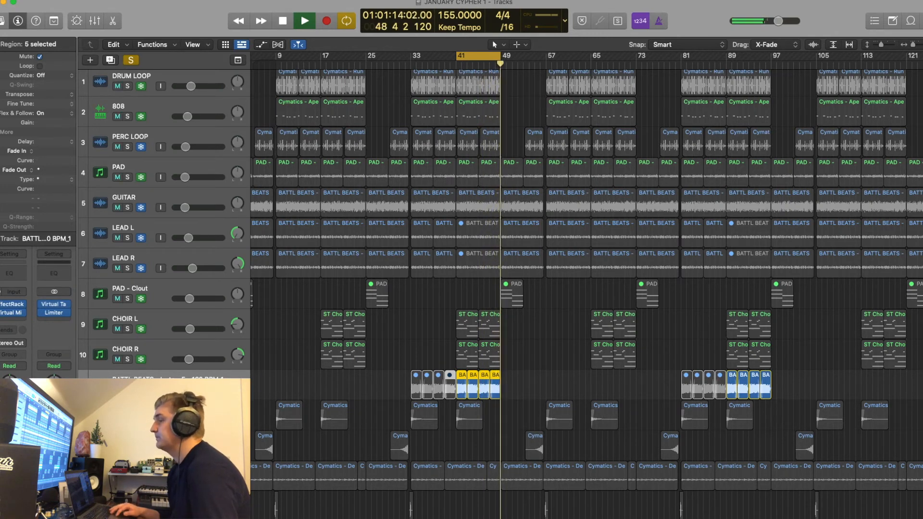
pyautogui.press('space')
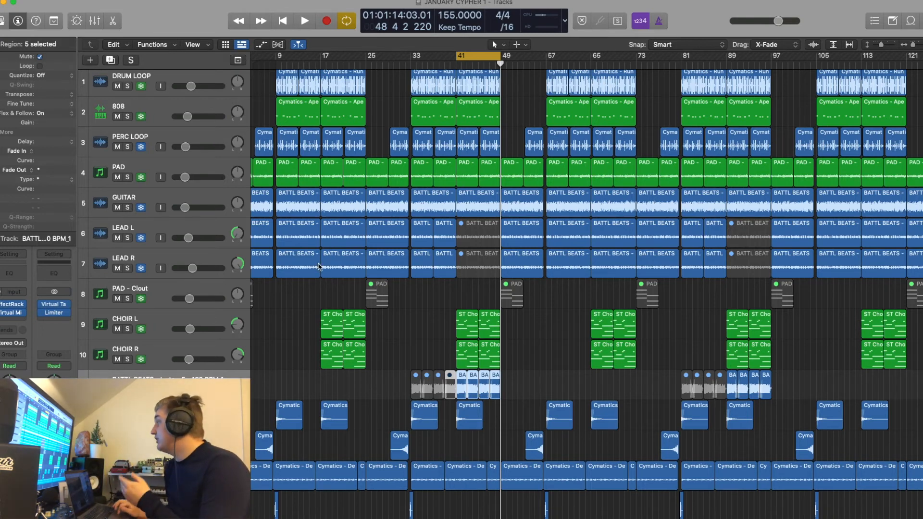
# Select flute regions between bars 41 and 49, then the muted LEAD L and LEAD R regions in the same bars
pyautogui.keyDown('shift'); pyautogui.click(450, 387); pyautogui.keyUp('shift')
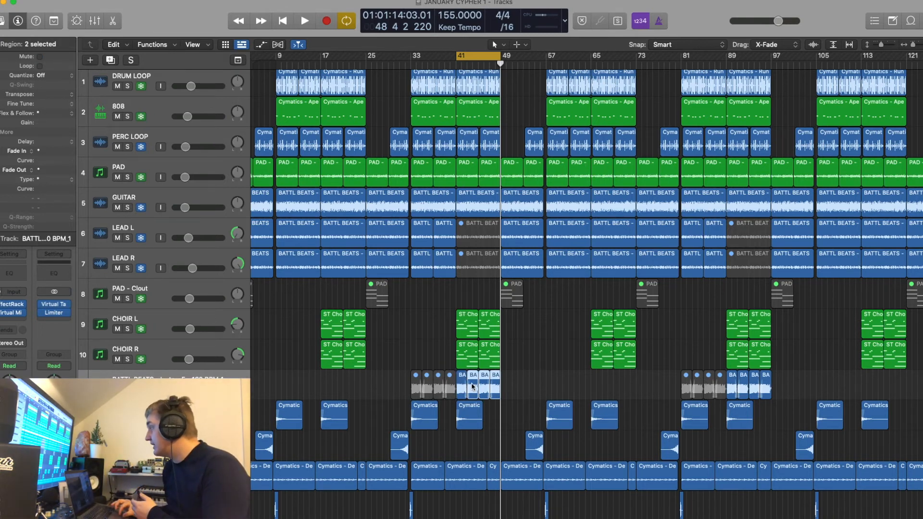
pyautogui.moveTo(479, 295); pyautogui.dragTo(478, 237)
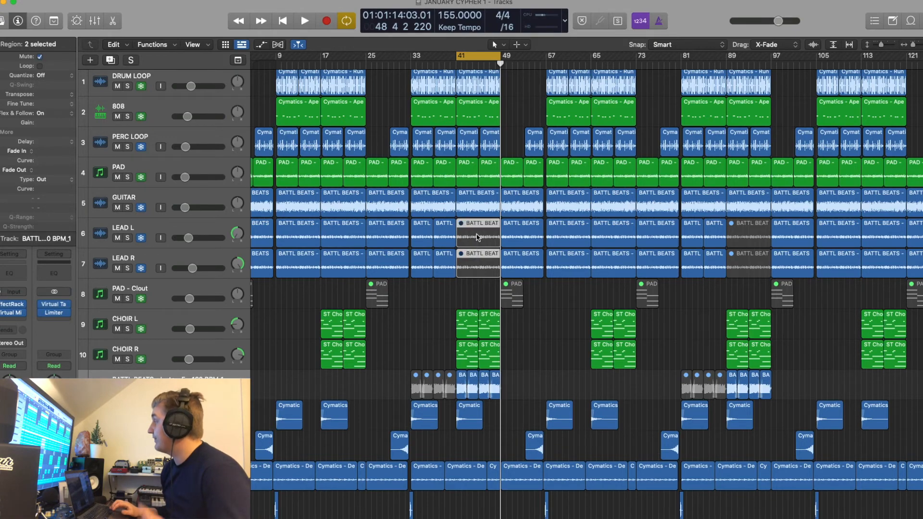
# Clear the selection of the muted LEAD L and LEAD R regions and move the playhead to bar 9
pyautogui.hscroll(10, 478, 237)
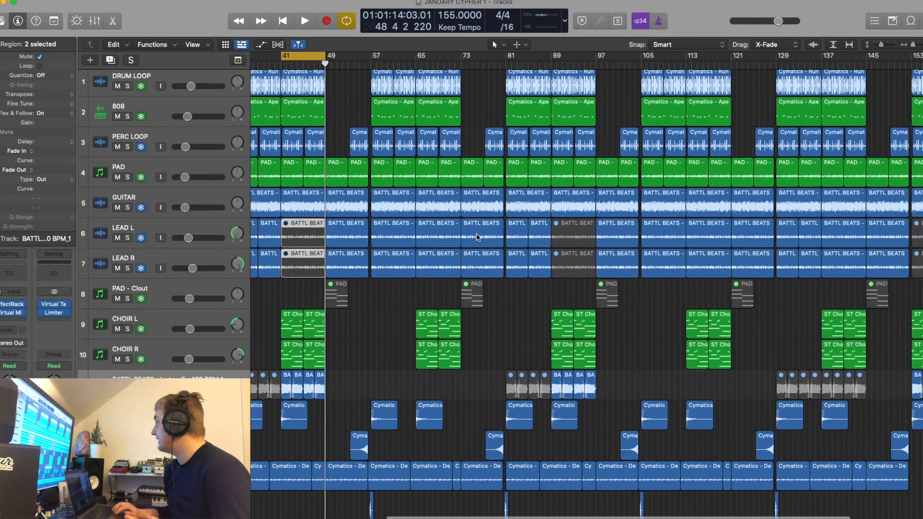
pyautogui.hscroll(-8, 378, 321)
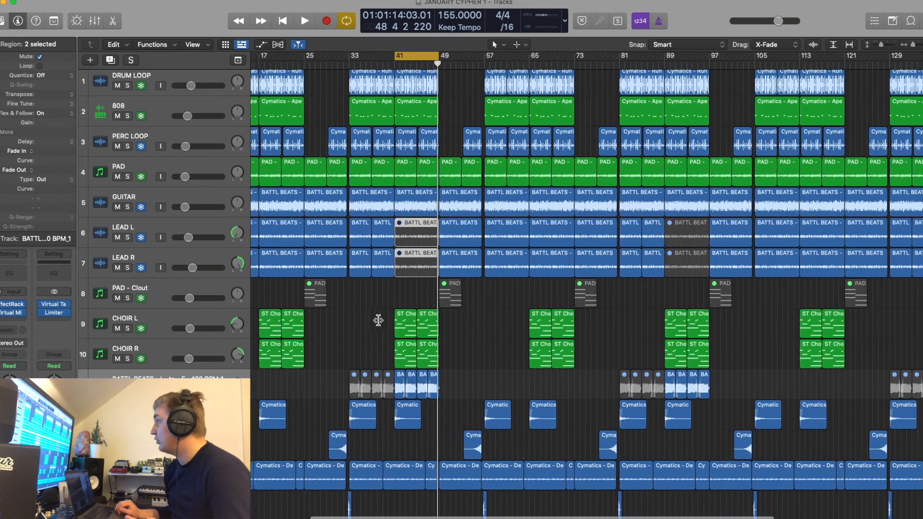
pyautogui.click(376, 326)
pyautogui.hscroll(-3, 377, 326)
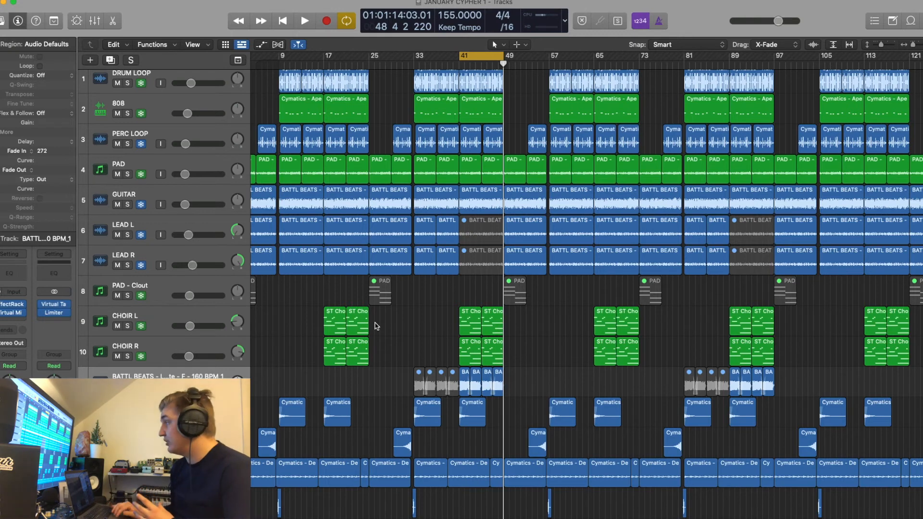
pyautogui.hscroll(-2, 377, 326)
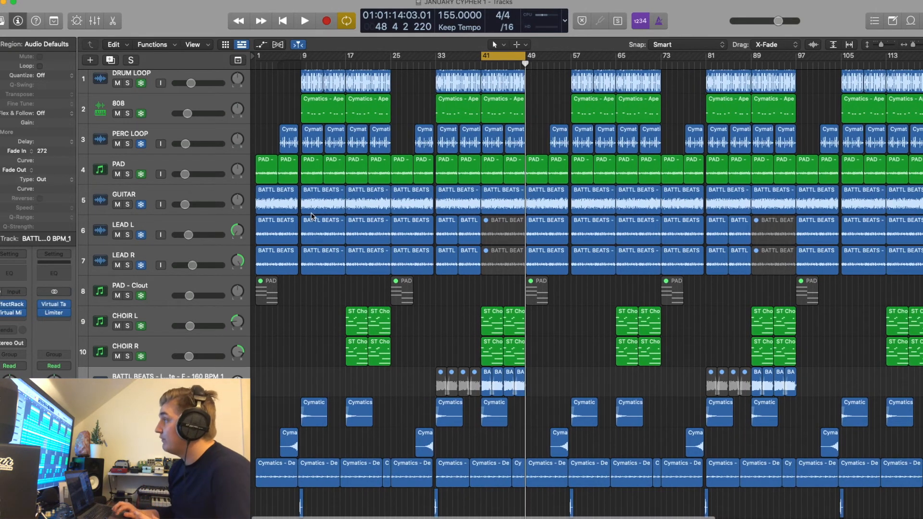
pyautogui.click(301, 64)
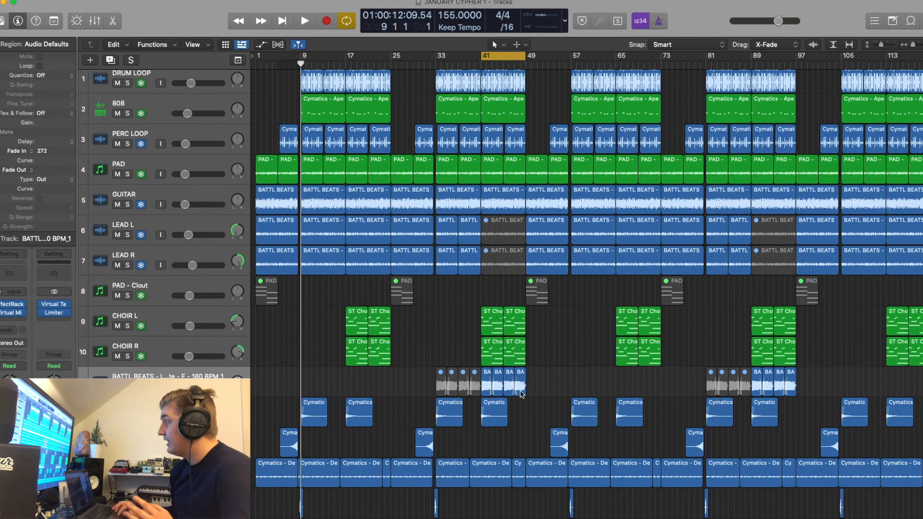
# Select the four unmuted flute regions in bars 41 to 49, followed by the muted LEAD L and LEAD R regions above them
pyautogui.moveTo(537, 383); pyautogui.dragTo(483, 382)
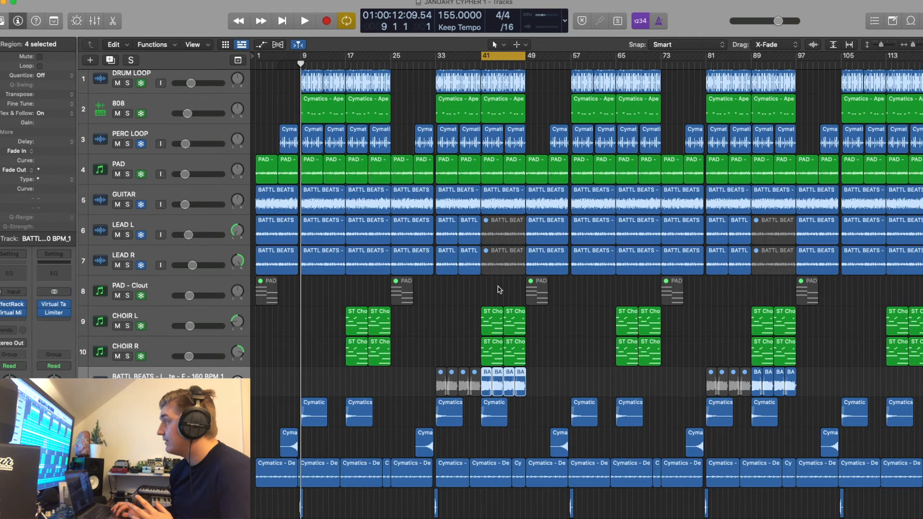
pyautogui.moveTo(500, 285); pyautogui.dragTo(501, 237)
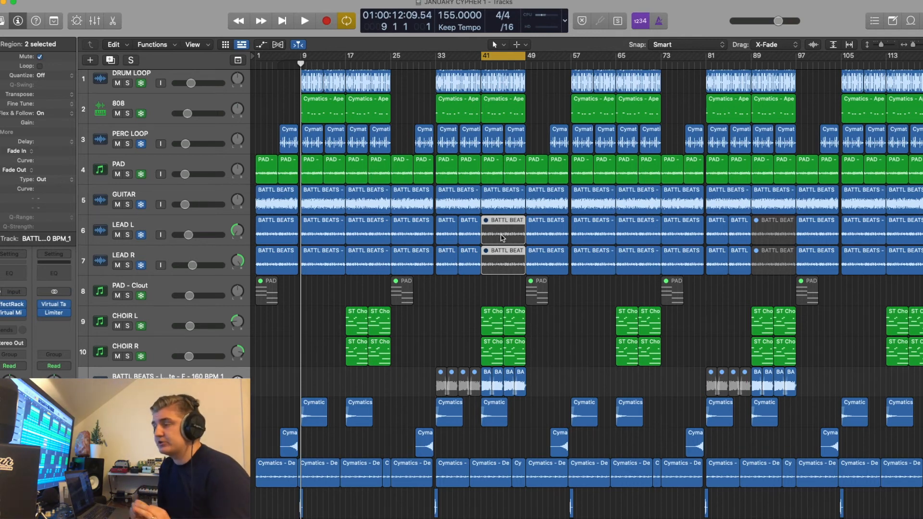
# Deselect all regions and play the full arrangement with the cycle off, bringing the flute and FX tracks into view
pyautogui.hscroll(3, 502, 237)
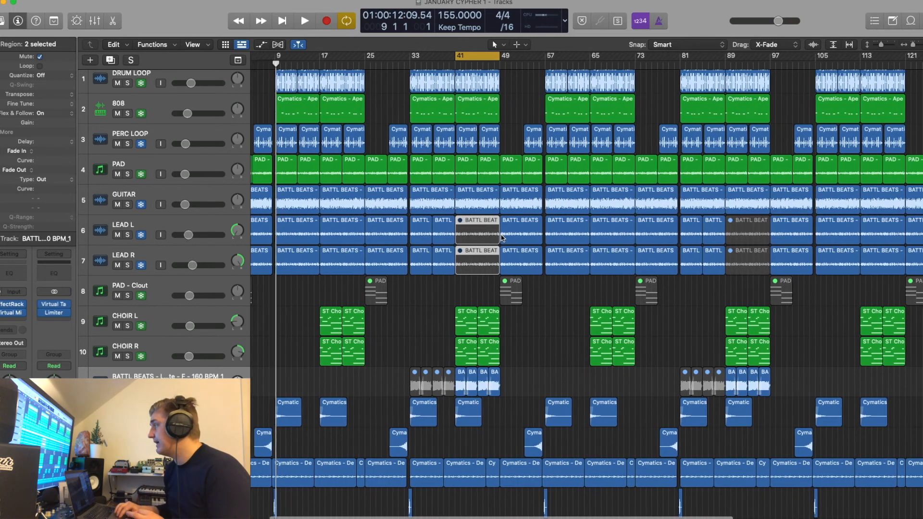
pyautogui.click(519, 321)
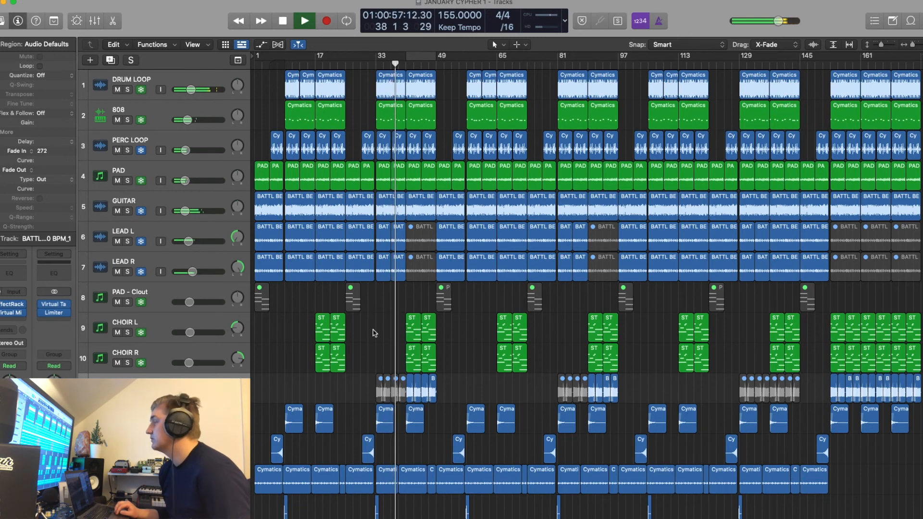
pyautogui.scroll(-4, 375, 332)
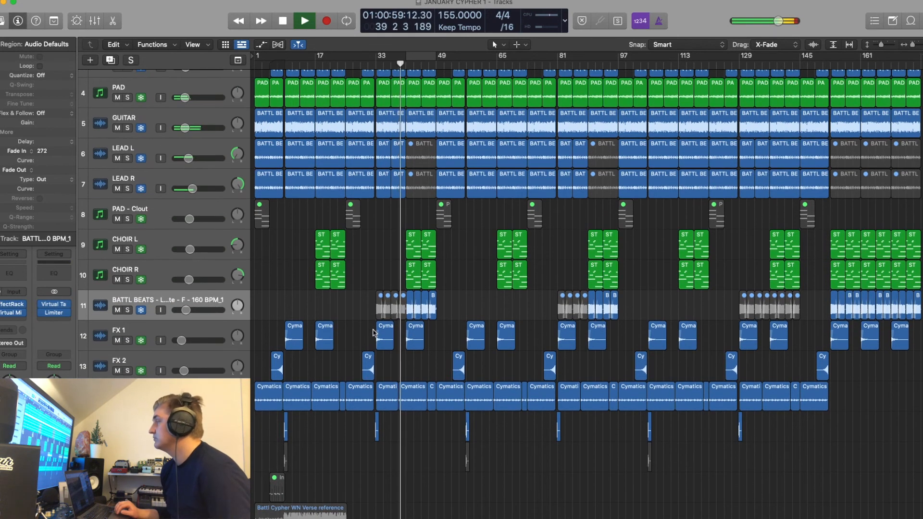